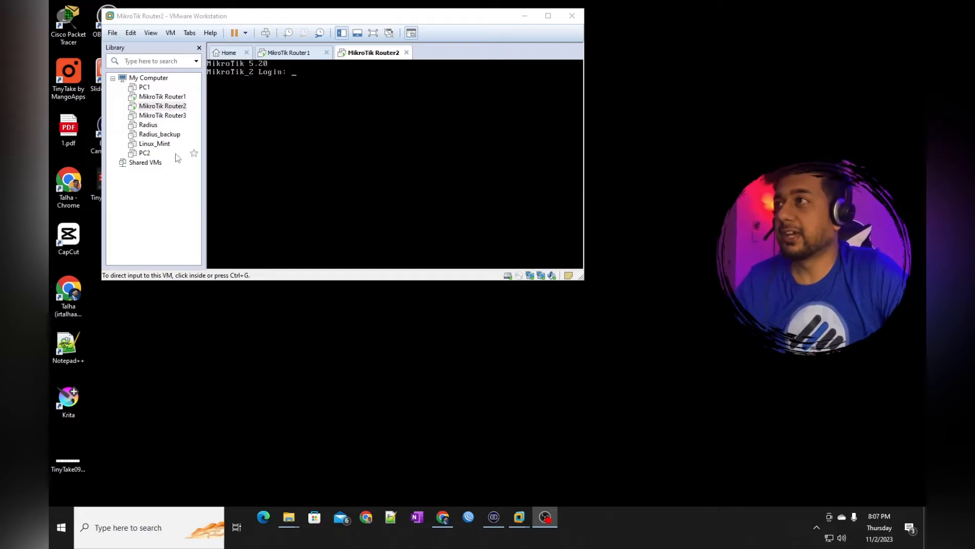
- Review the virtual network assigned to each of the three network adapters in the MikroTik Router1 virtual machine settings
click(163, 96)
click(177, 106)
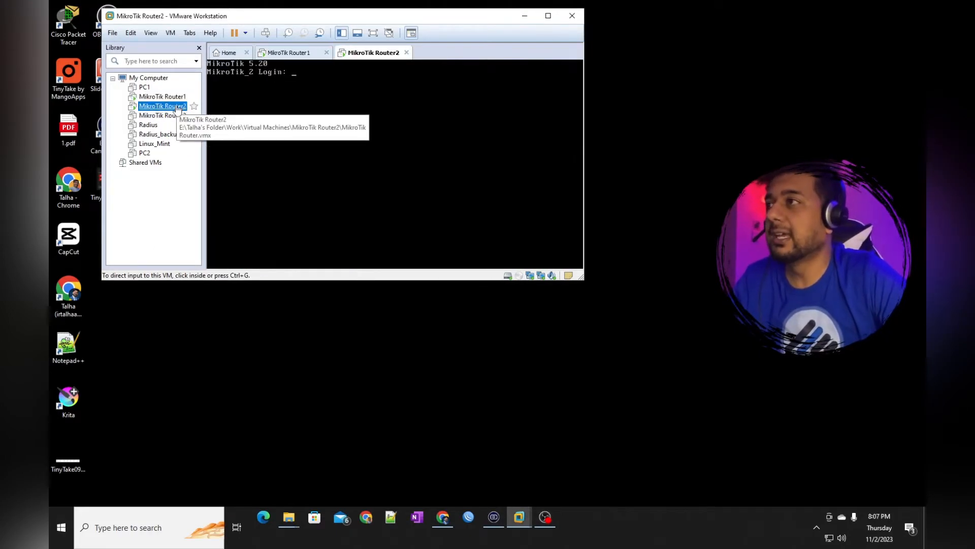
right_click(161, 95)
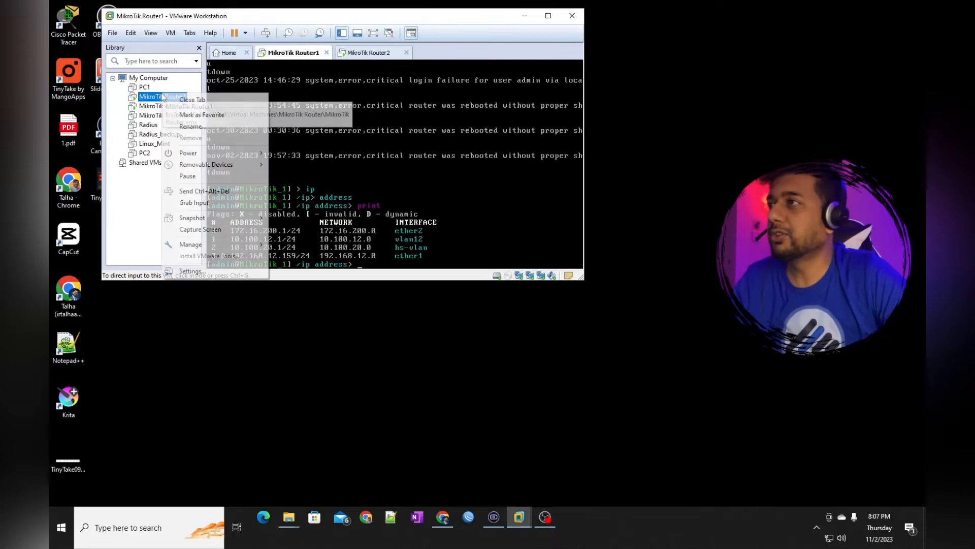
click(191, 272)
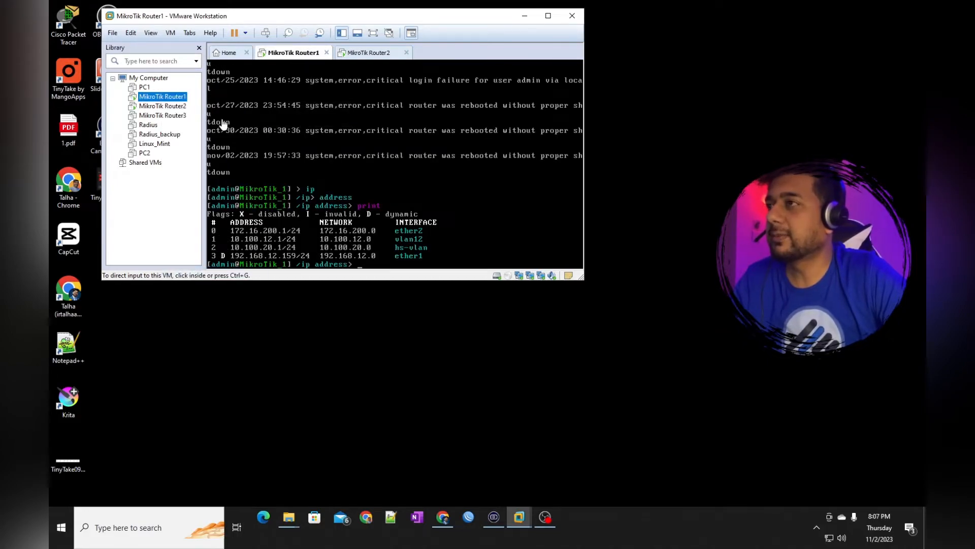
click(239, 86)
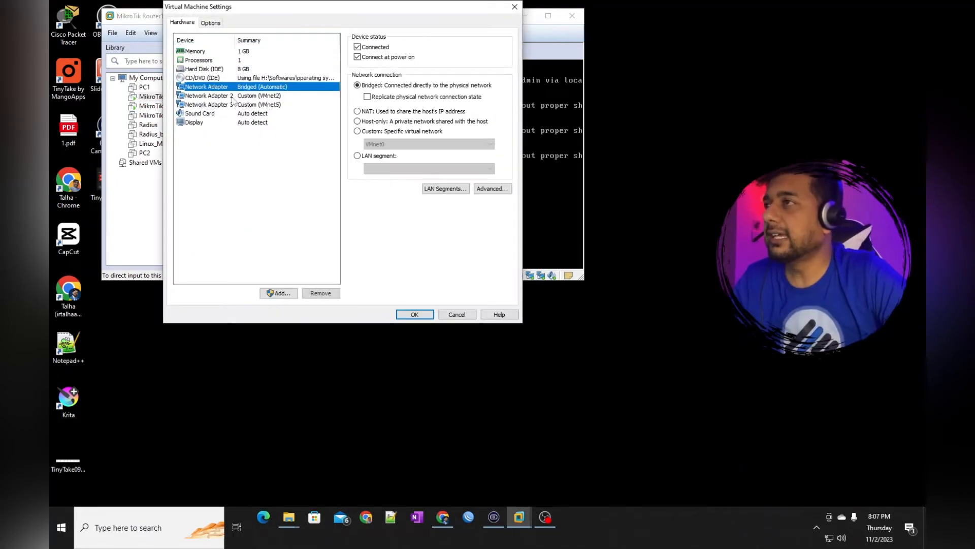
click(239, 95)
click(239, 104)
click(415, 315)
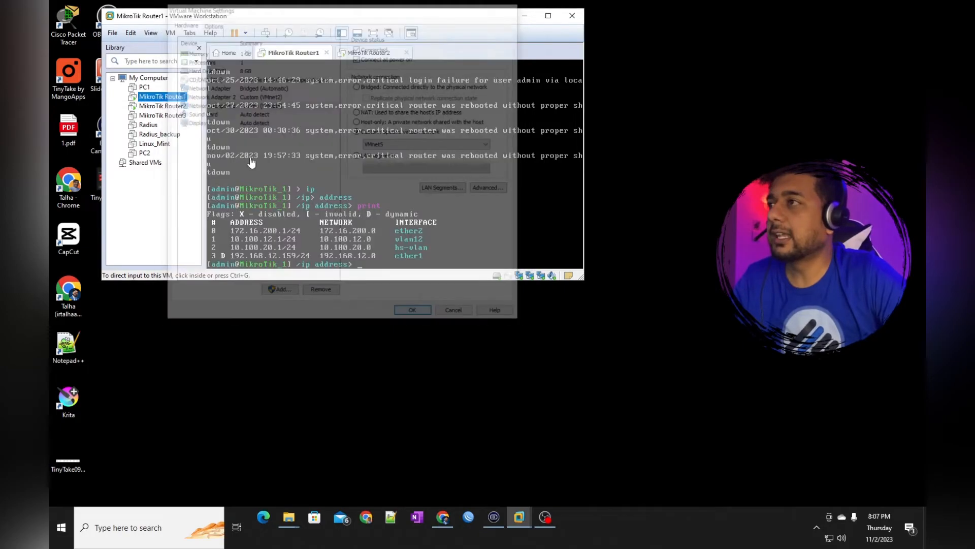
- Review the virtual network assigned to both network adapters in the MikroTik Router2 virtual machine settings
click(162, 105)
right_click(164, 107)
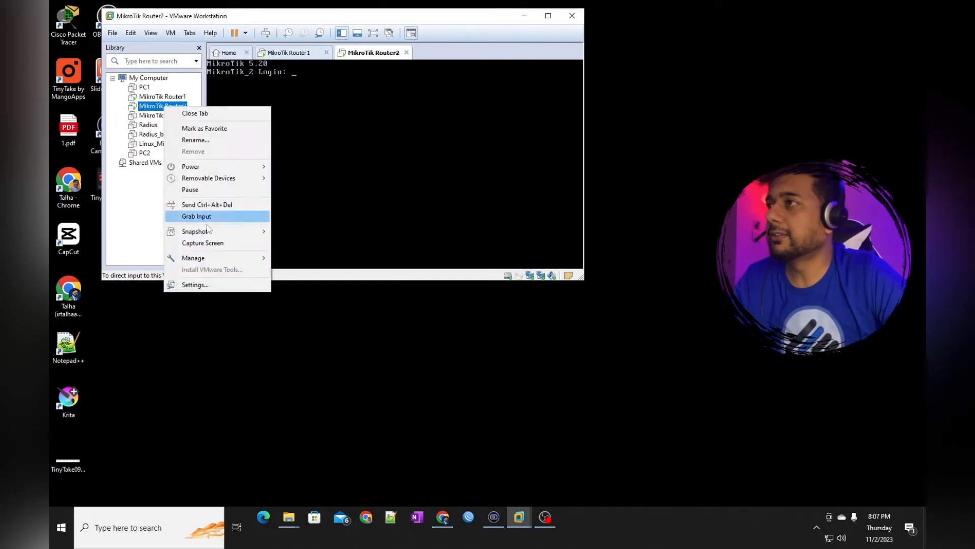
click(218, 283)
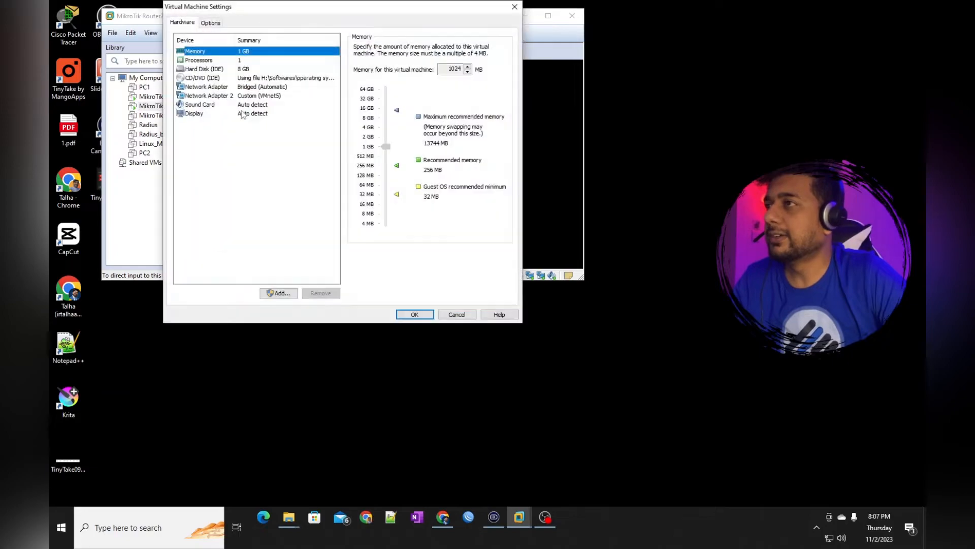
click(245, 87)
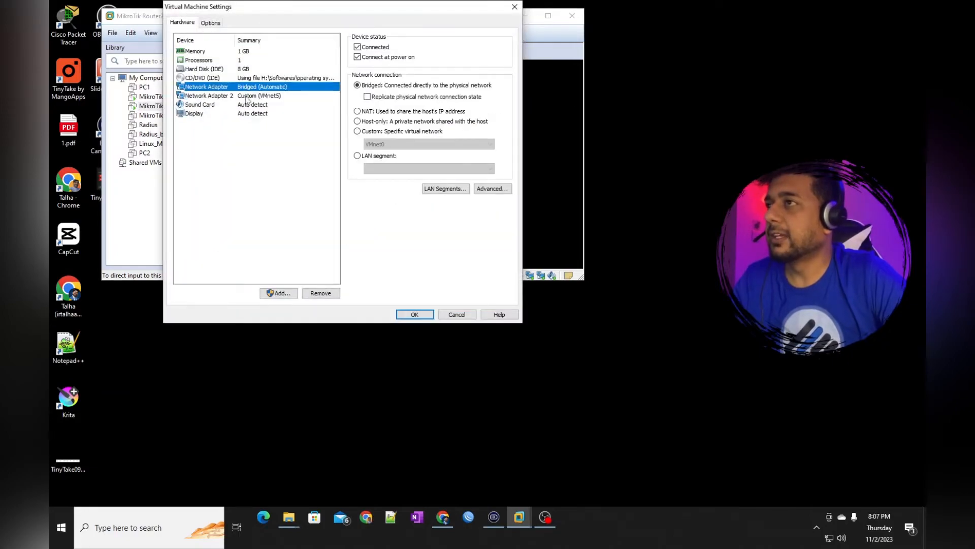
click(246, 97)
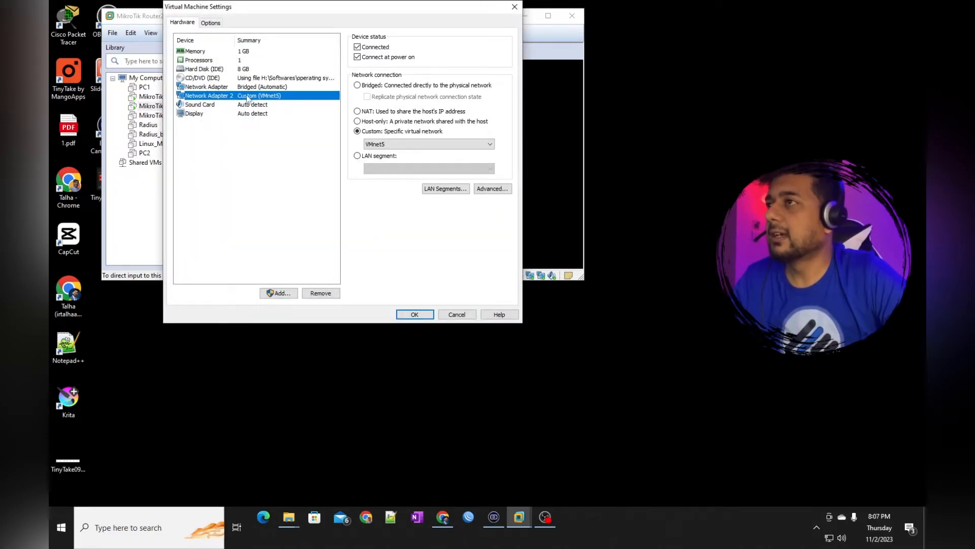
click(514, 6)
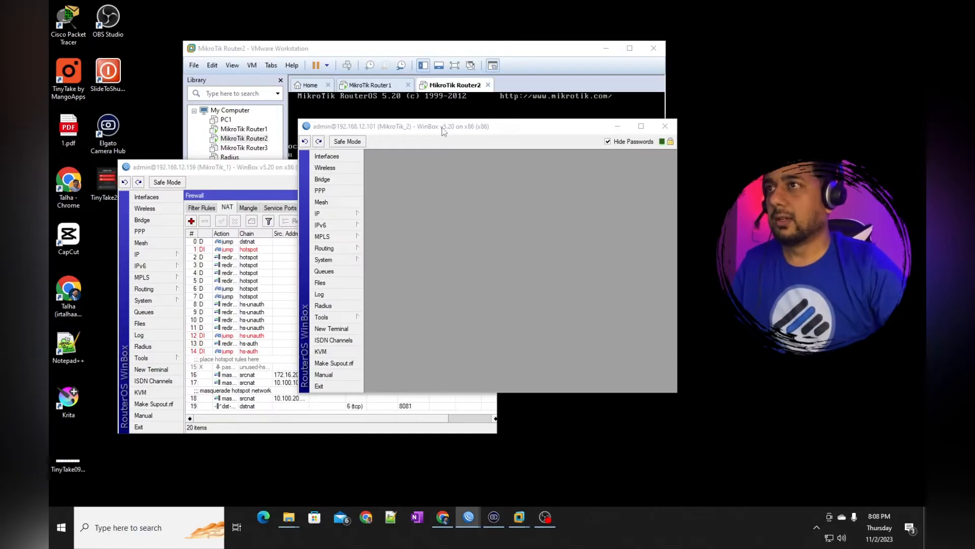
- In the MikroTik_1 WinBox session, remove bridge1 and all VLAN interfaces so only the Ethernet interfaces are left
drag(443, 131, 429, 92)
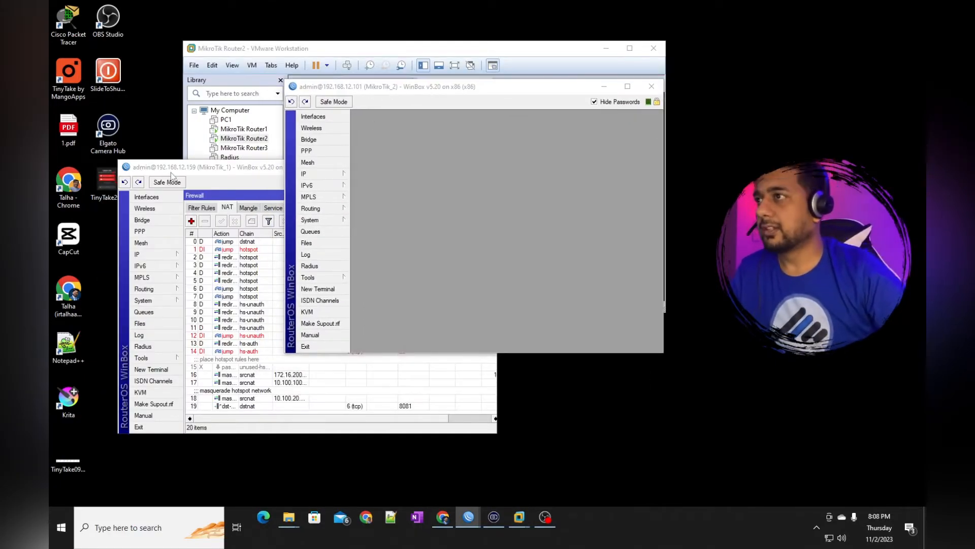
click(172, 177)
click(146, 196)
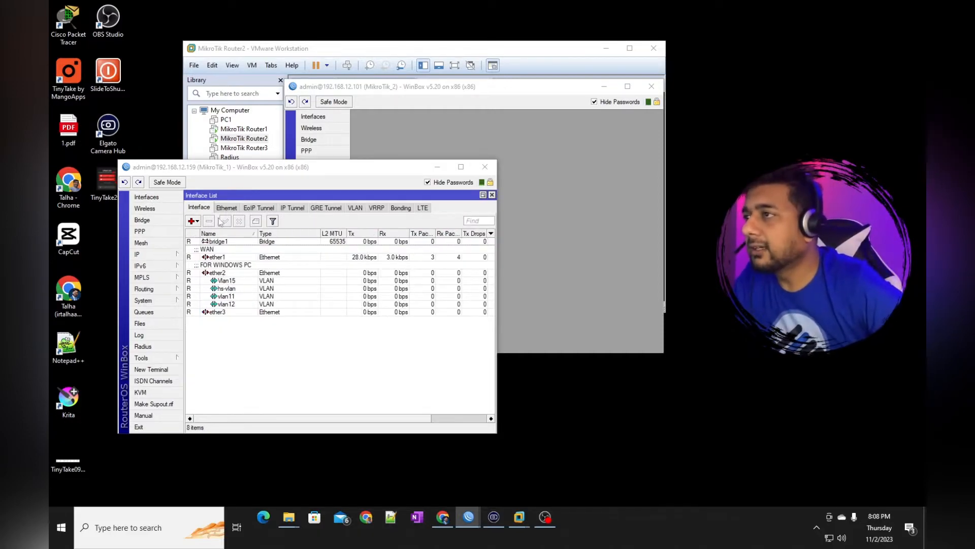
click(142, 220)
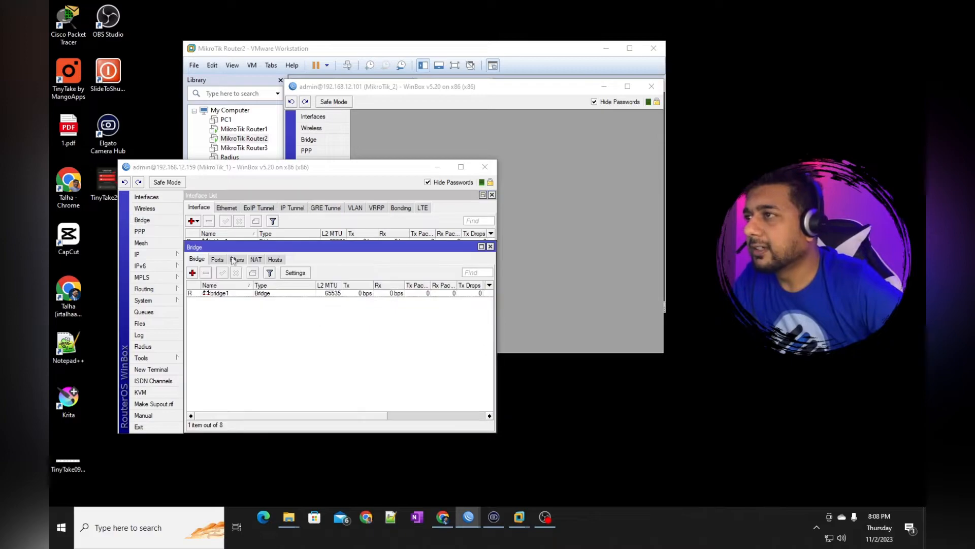
click(208, 293)
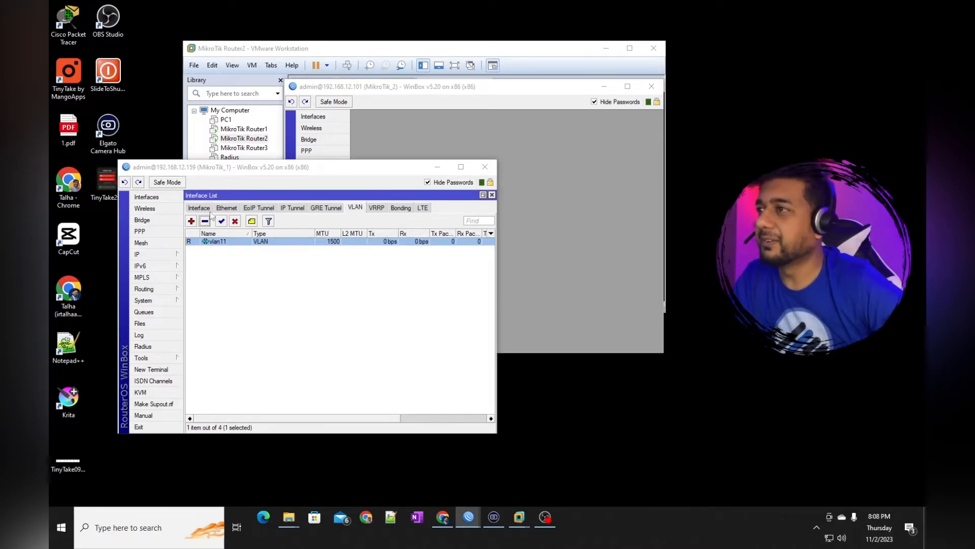
click(206, 220)
click(227, 207)
click(201, 208)
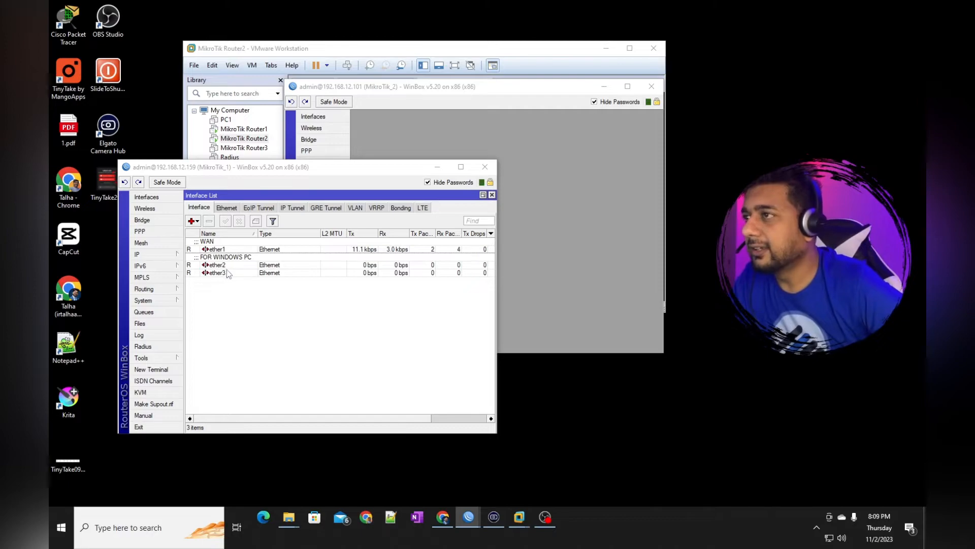
- Set the MikroTik_1 interface comments to LAN for ether2 and LAN2 for ether3
double_click(209, 260)
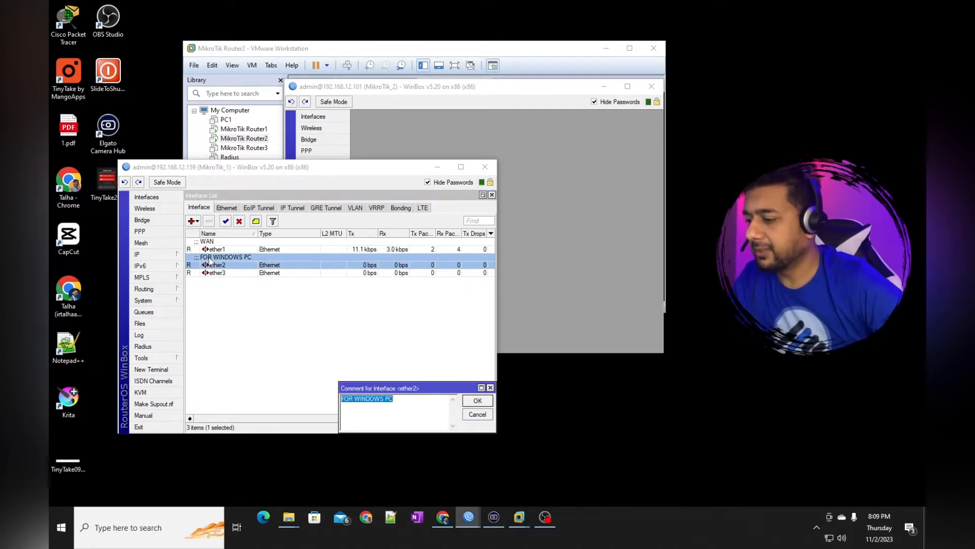
text(LA)
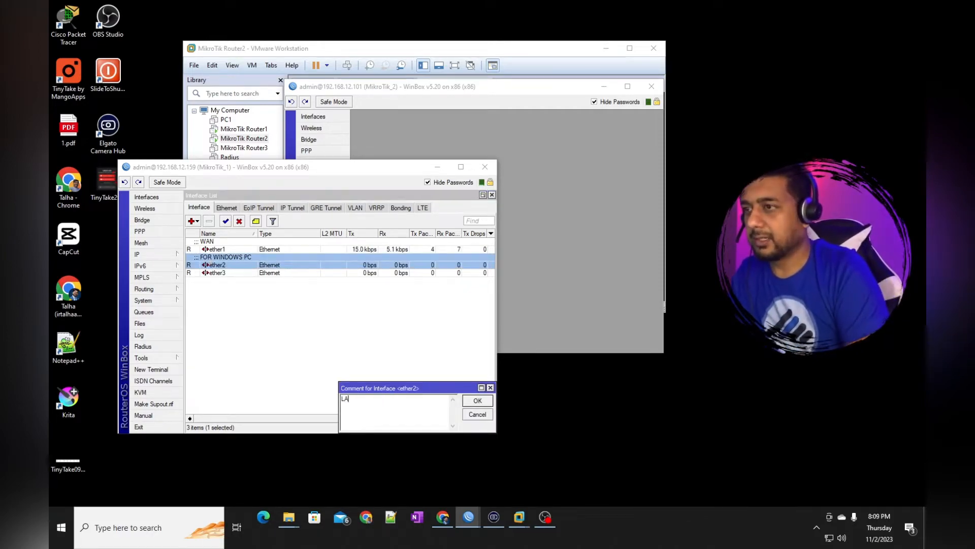
text(N)
key(Return)
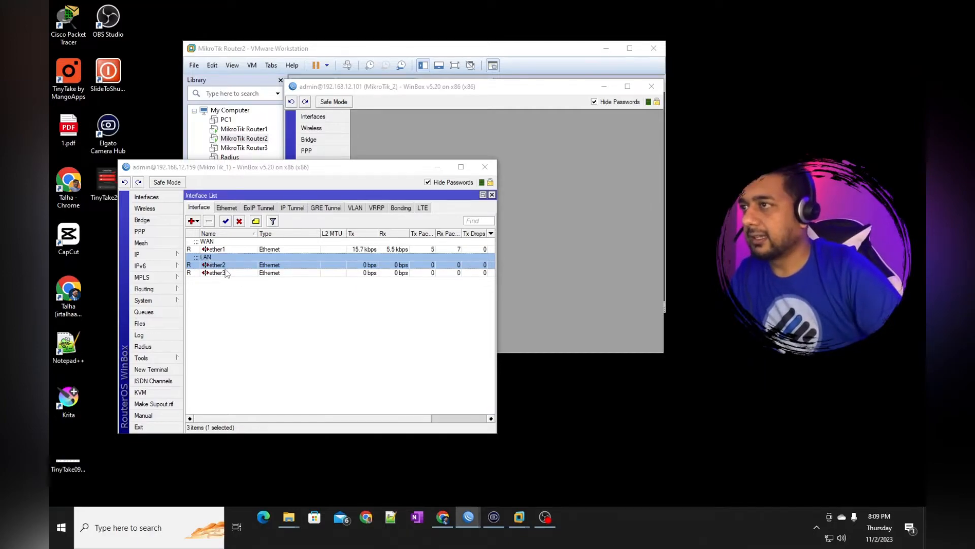
click(227, 273)
text(cL)
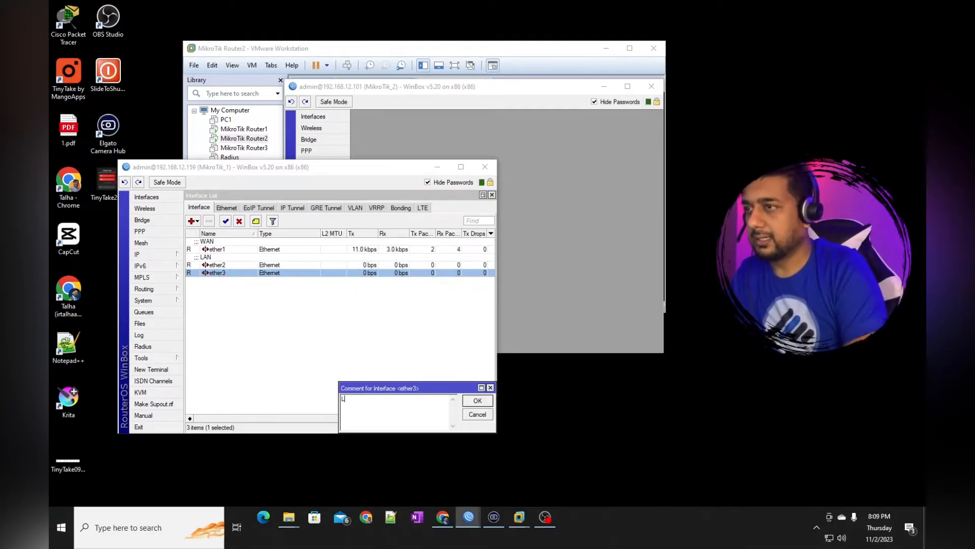
text(AN23)
key(Return)
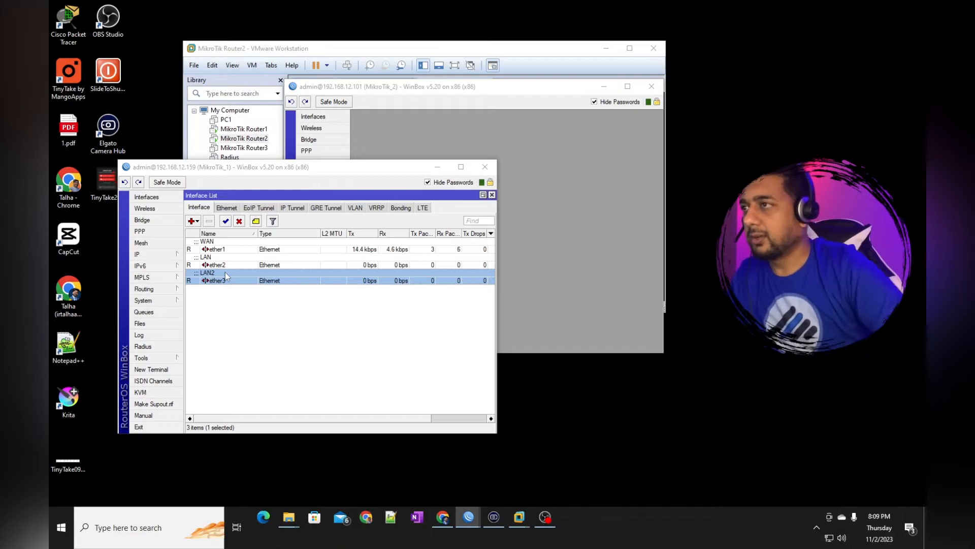
- In the MikroTik_2 WinBox session, set the interface comments to WAN for ether1 and LAN for ether2
click(313, 116)
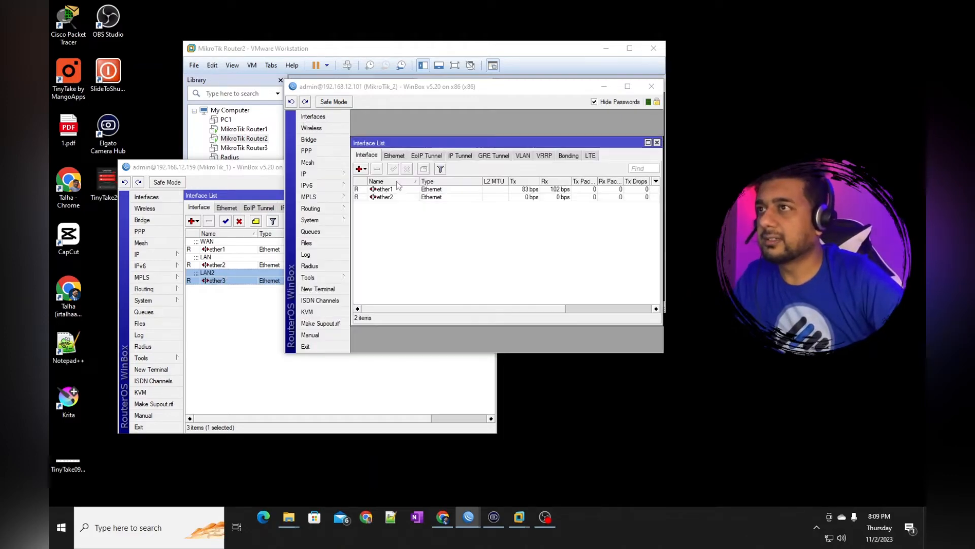
click(392, 190)
text(c)
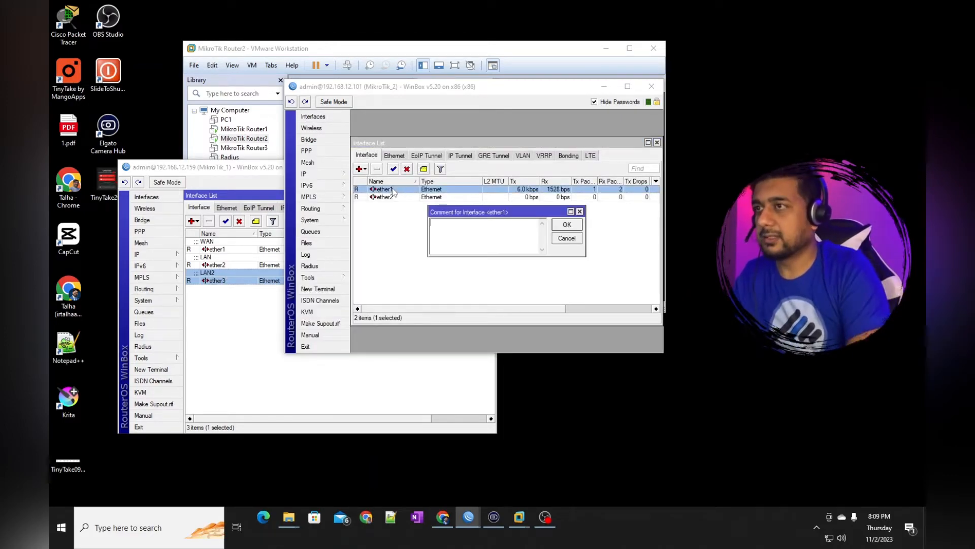
text(WAN)
key(Return)
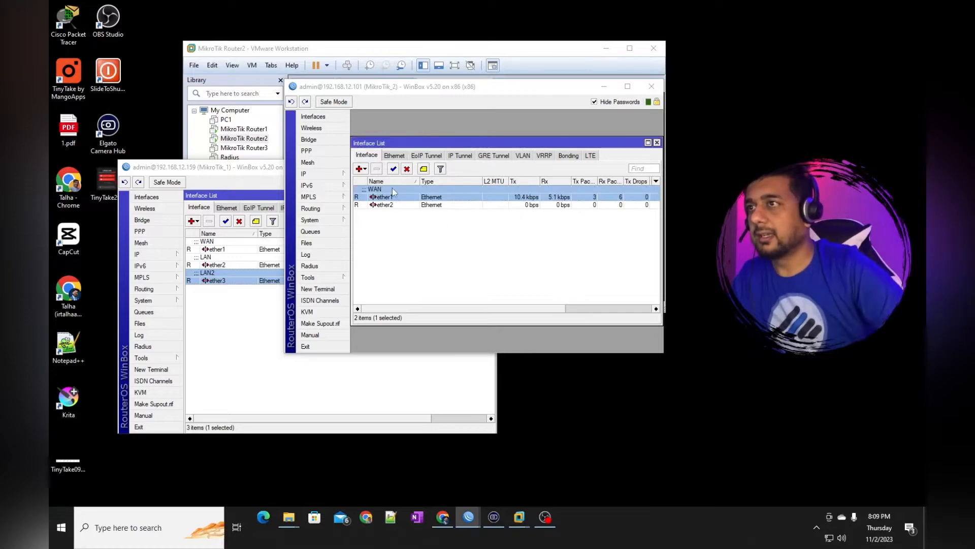
click(383, 205)
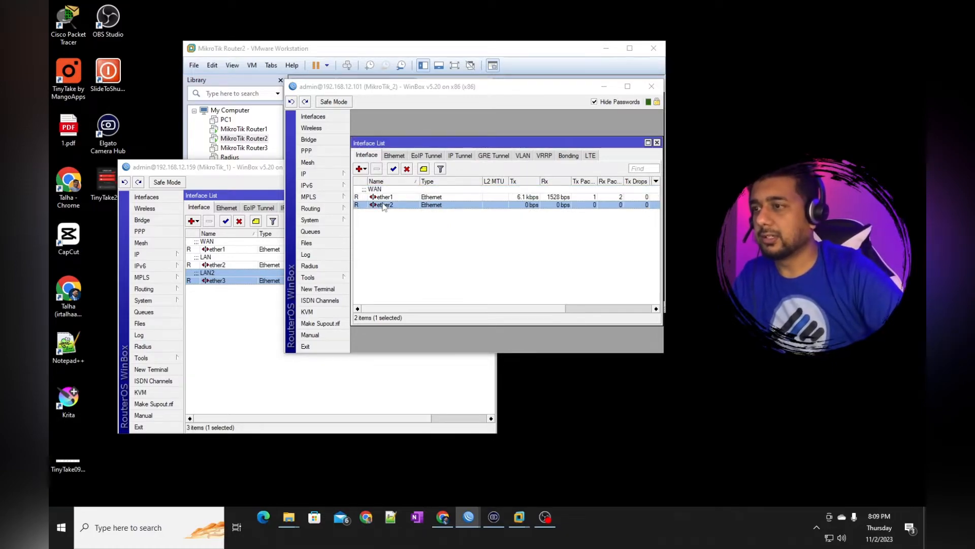
text(cLAN)
key(Return)
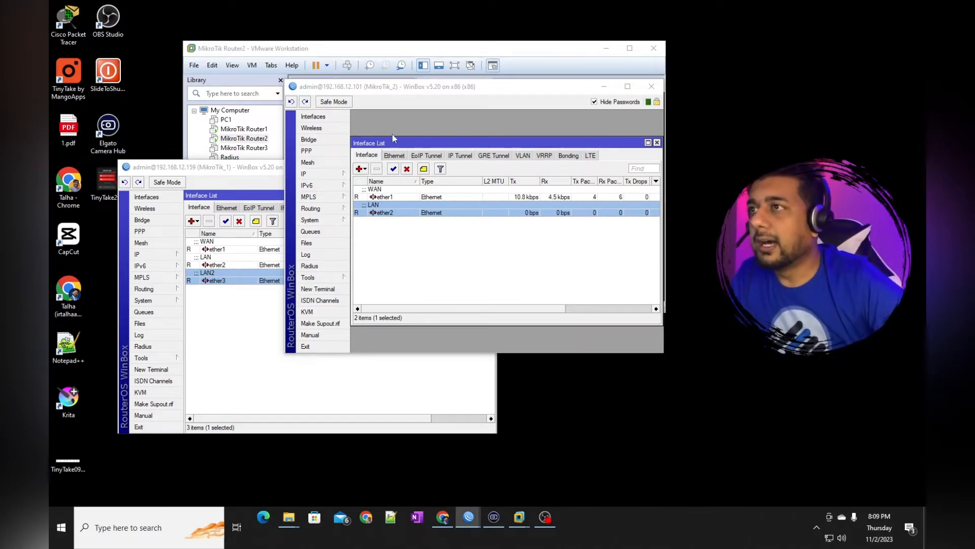
- Change the IP address of ether2 on MikroTik_2 to 192.168.1.1/24 and apply it
click(333, 174)
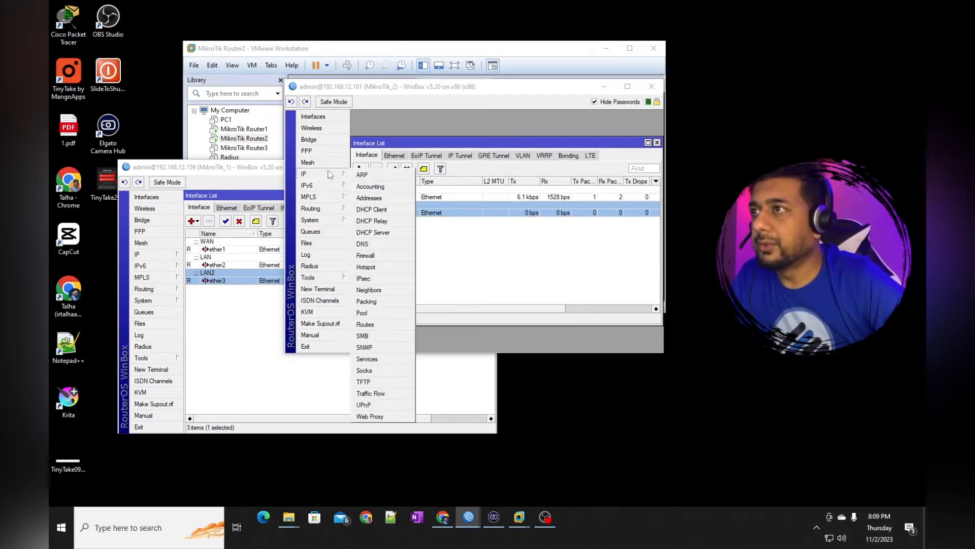
click(369, 197)
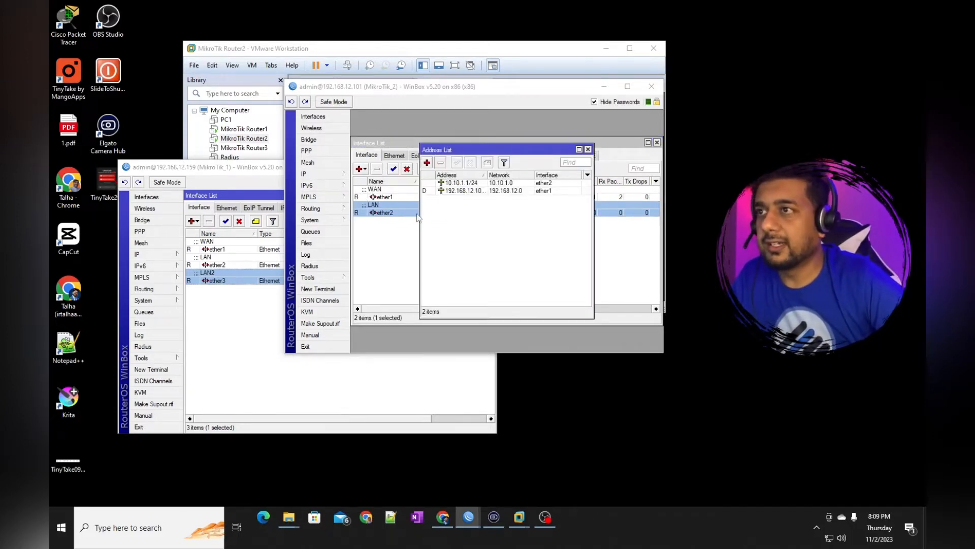
double_click(459, 184)
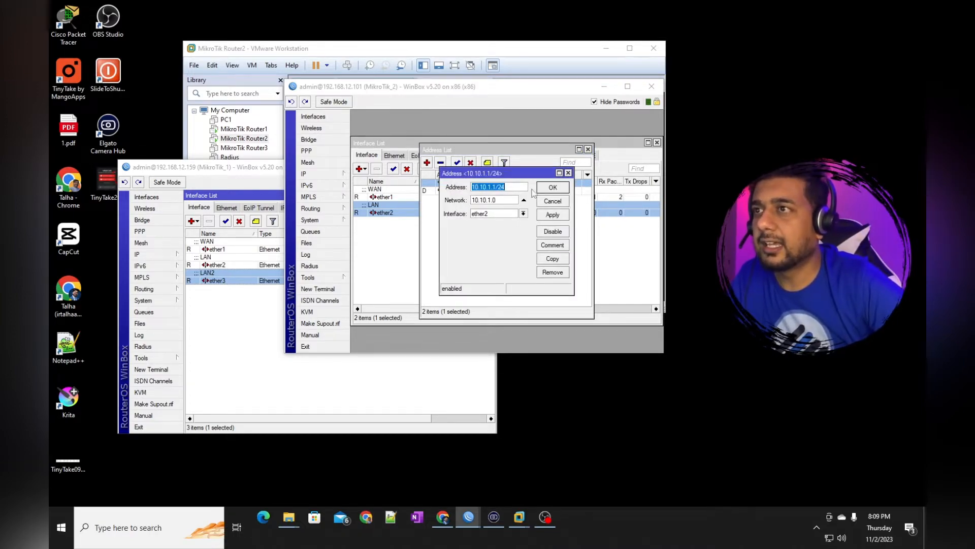
click(516, 187)
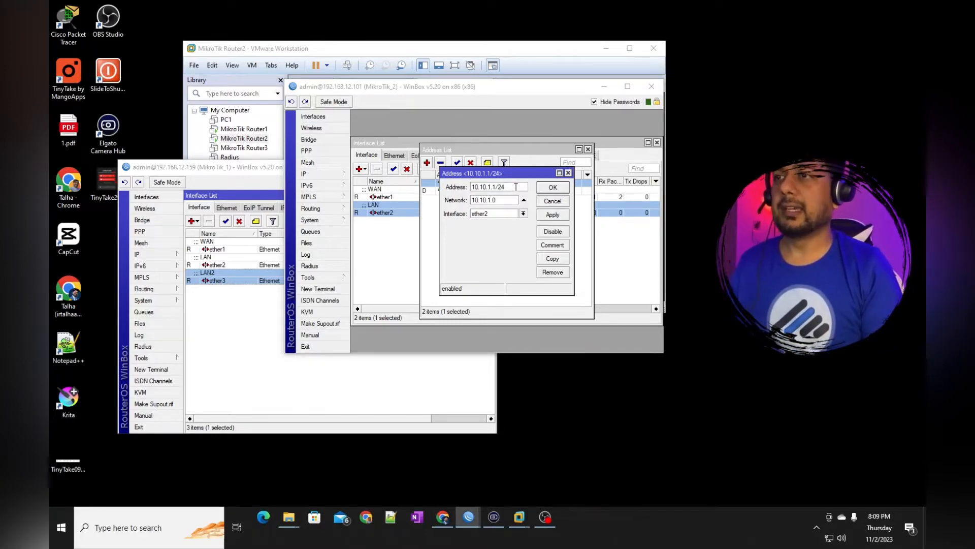
key(shift+Right)
key(shift+Right)
key(shift+Right)
key(shift+Right)
key(shift+Right)
key(shift+Right)
key(shift+Right)
key(shift+Right)
text(192.168)
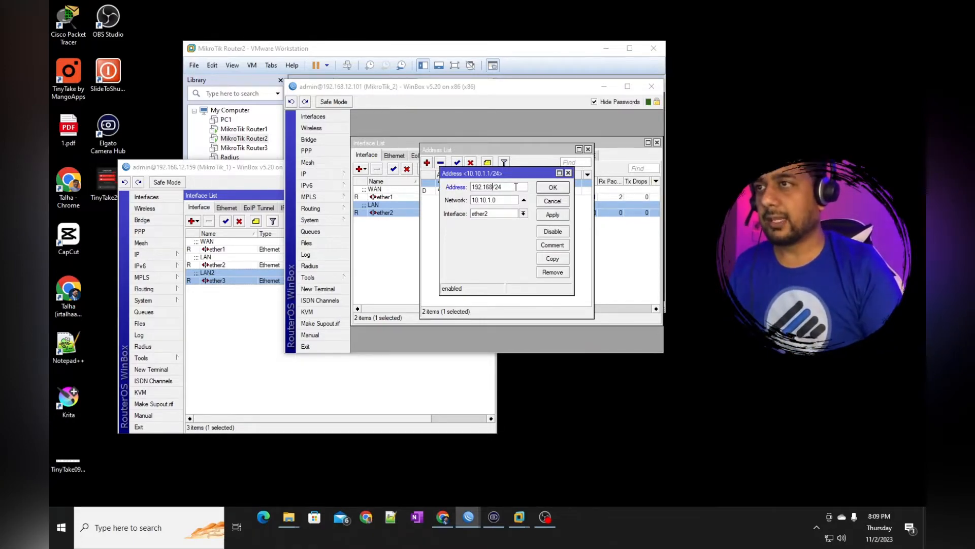
text(.1.1)
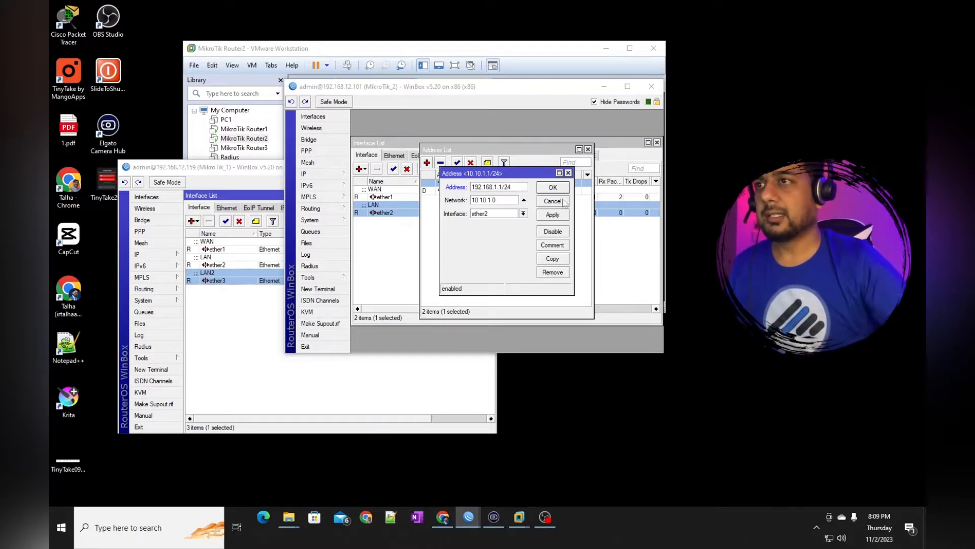
click(552, 214)
click(543, 188)
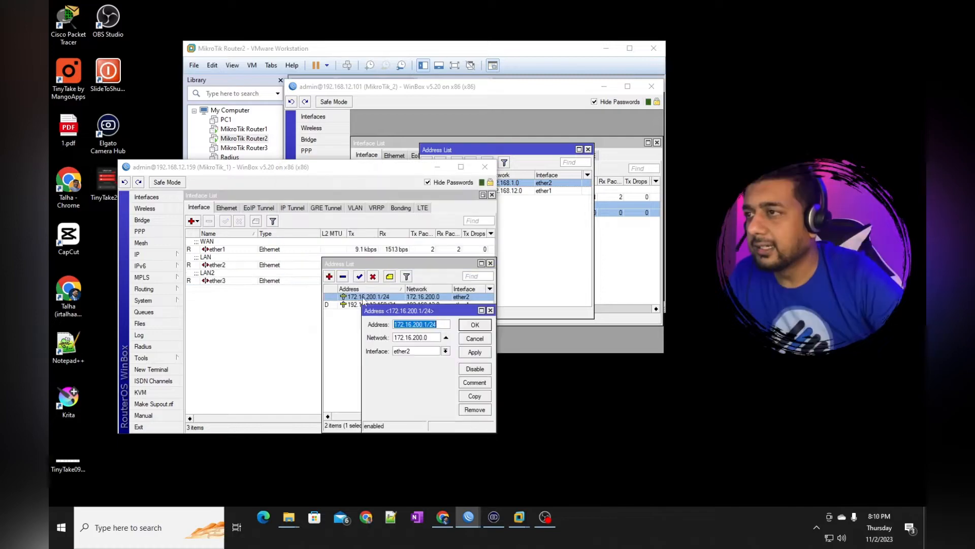
- Change the IP address of ether2 on MikroTik_1 to 172.16.0.1/16, apply it and close the address entry
click(436, 326)
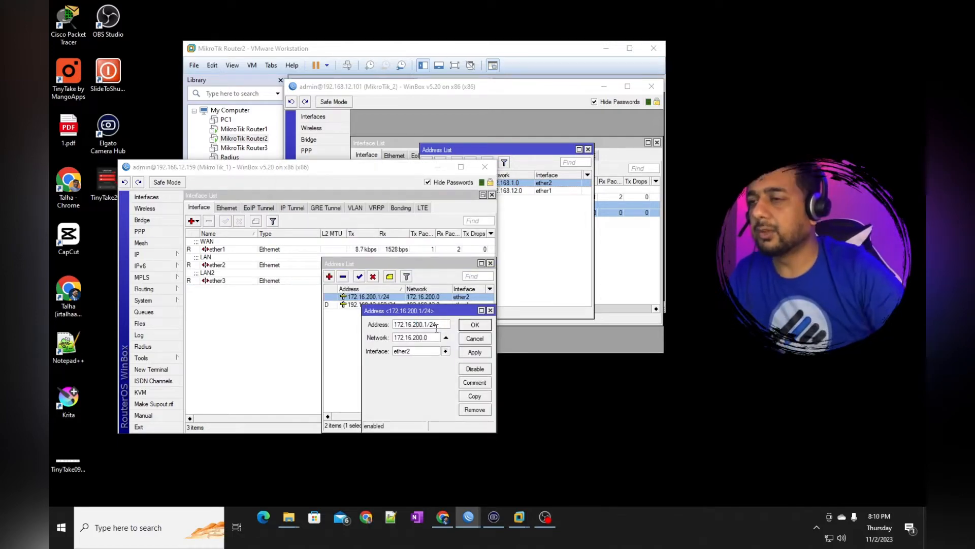
key(shift+End)
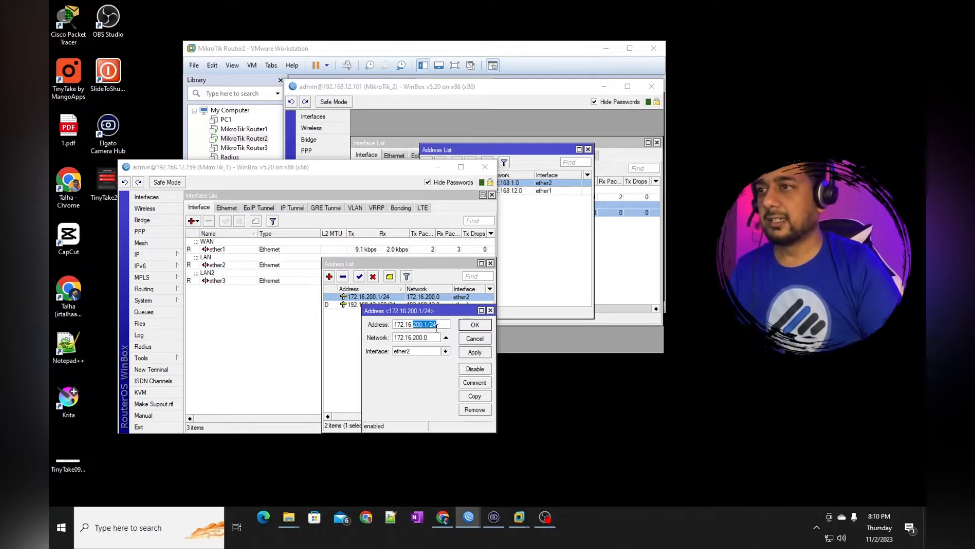
text(0.1/)
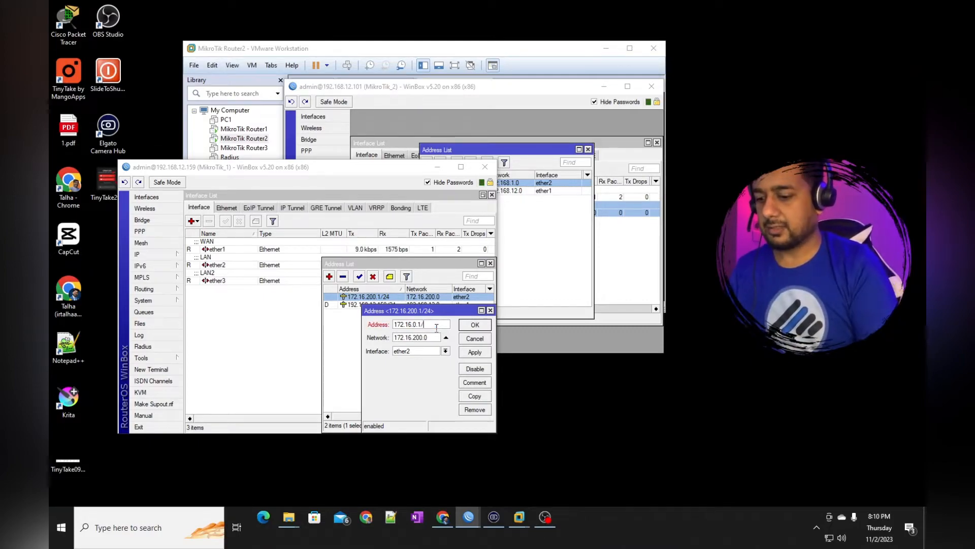
text(16)
key(Return)
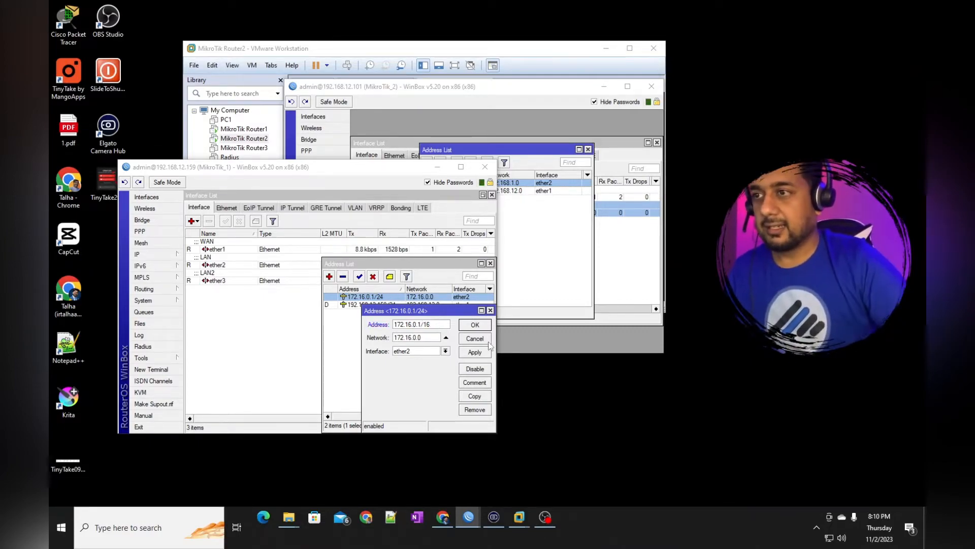
click(480, 355)
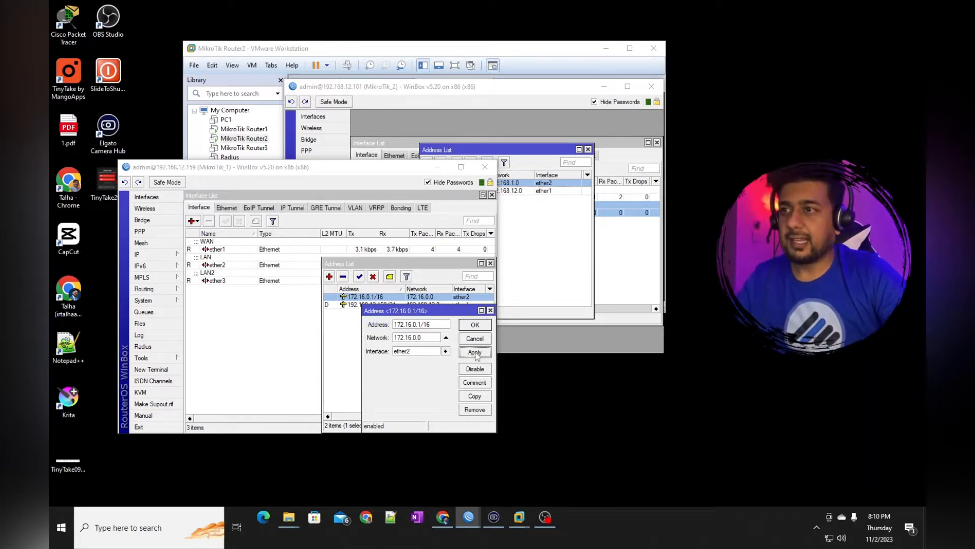
click(472, 326)
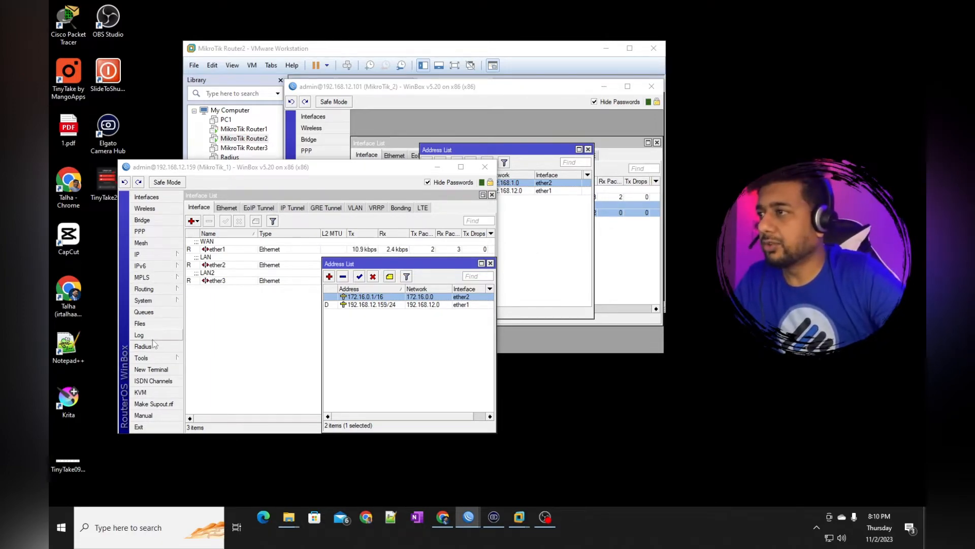
- Open a new terminal on MikroTik_1, ping 192.168.12.101 and stop after a couple of replies
click(151, 370)
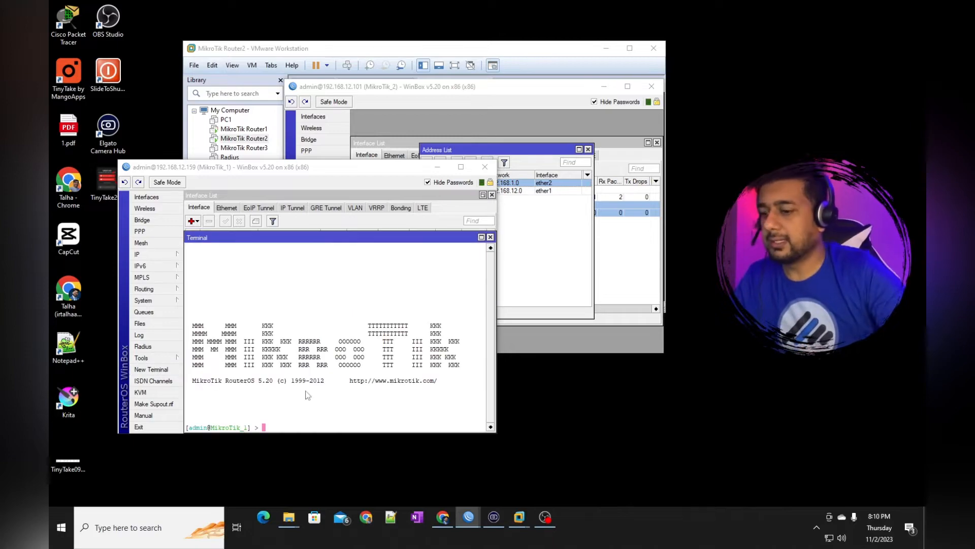
text(ping 192)
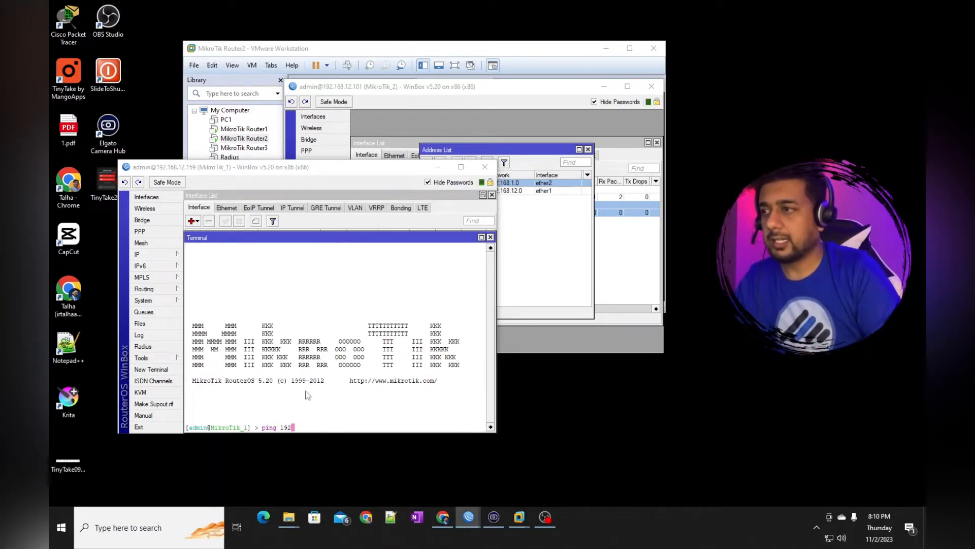
text(.168.12.)
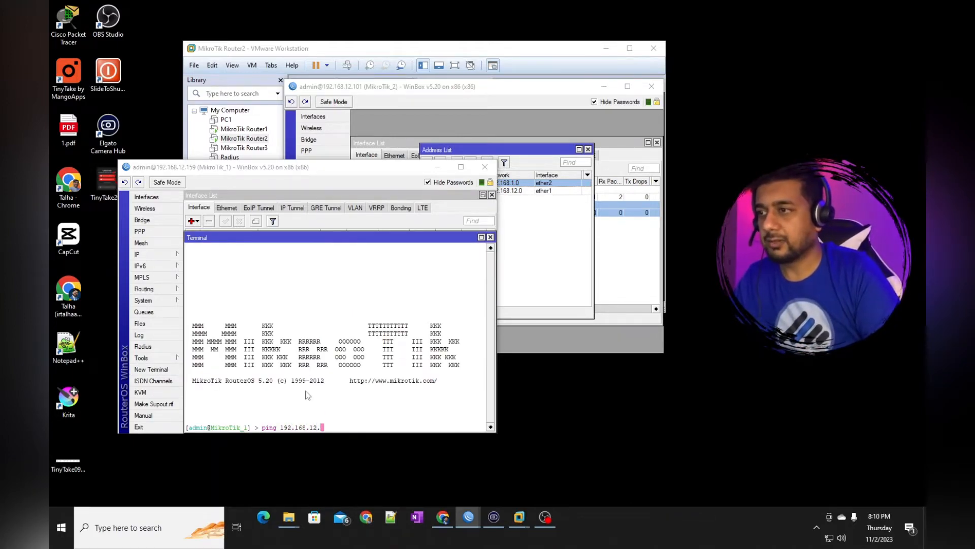
text(101)
key(Return)
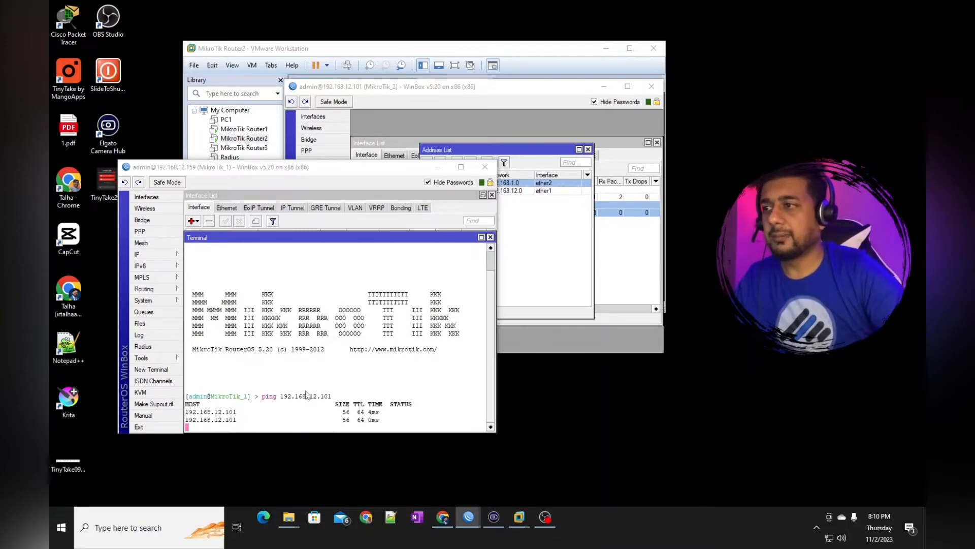
key(ctrl+c)
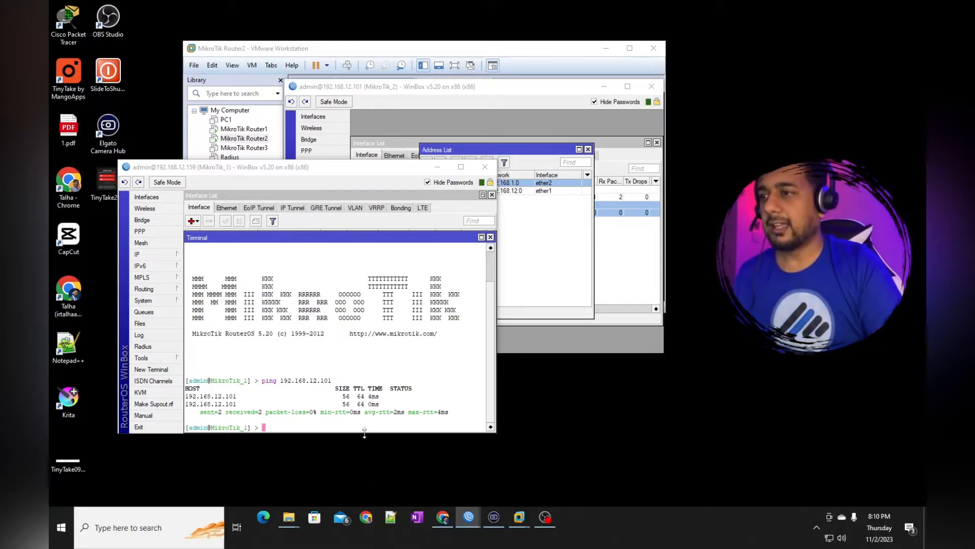
- Ping MikroTik_2's LAN address 192.168.1.1 from the MikroTik_1 terminal, stopping the ping after the first result
text(ping)
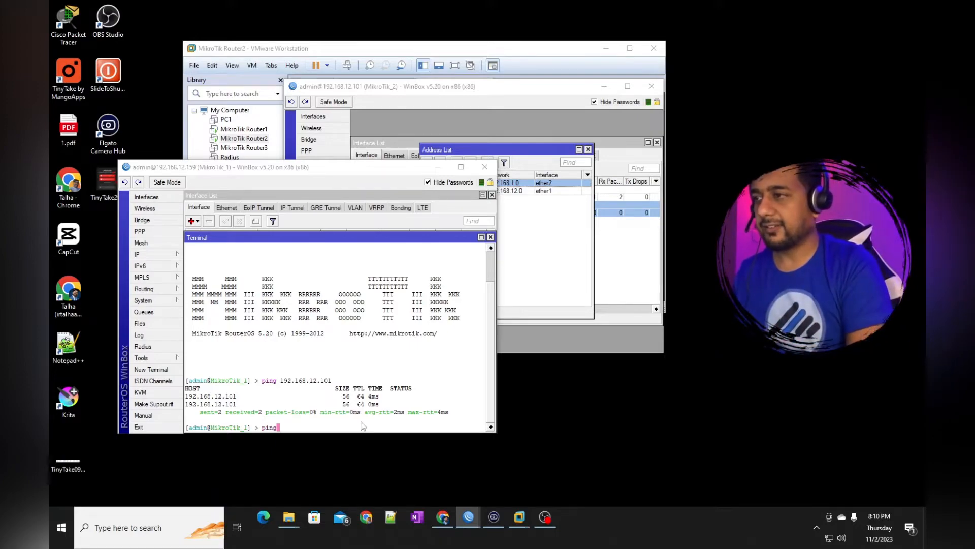
text( 17)
key(BackSpace)
key(BackSpace)
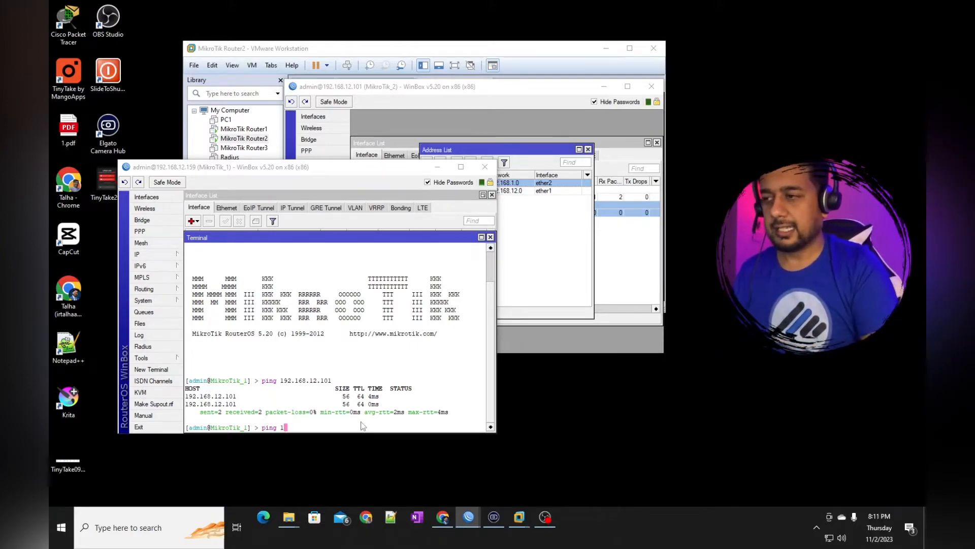
text(192.168.1)
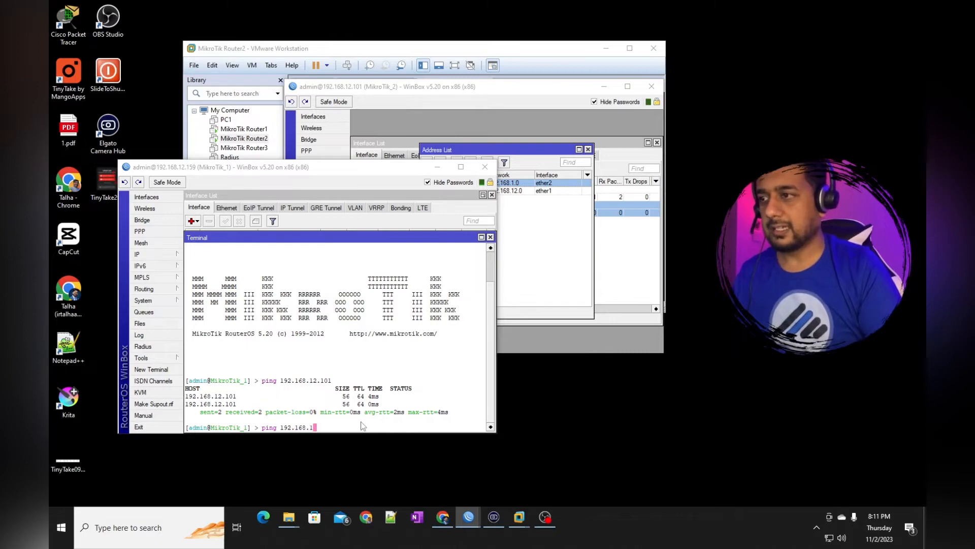
text(.1)
key(Return)
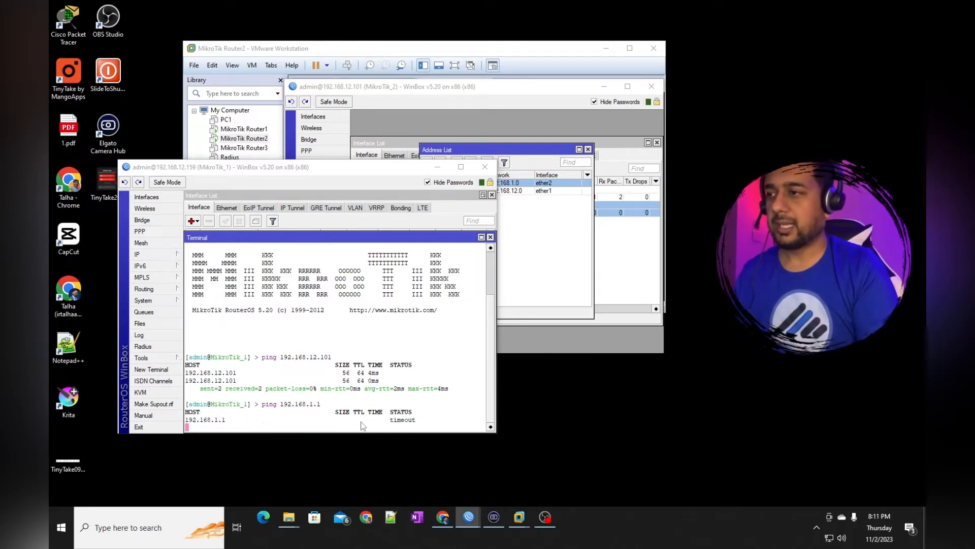
key(ctrl+c)
- Ping MikroTik_1's own LAN address 172.16.0.1 from its terminal
key(Up)
key(BackSpace)
key(BackSpace)
key(BackSpace)
key(BackSpace)
key(BackSpace)
key(BackSpace)
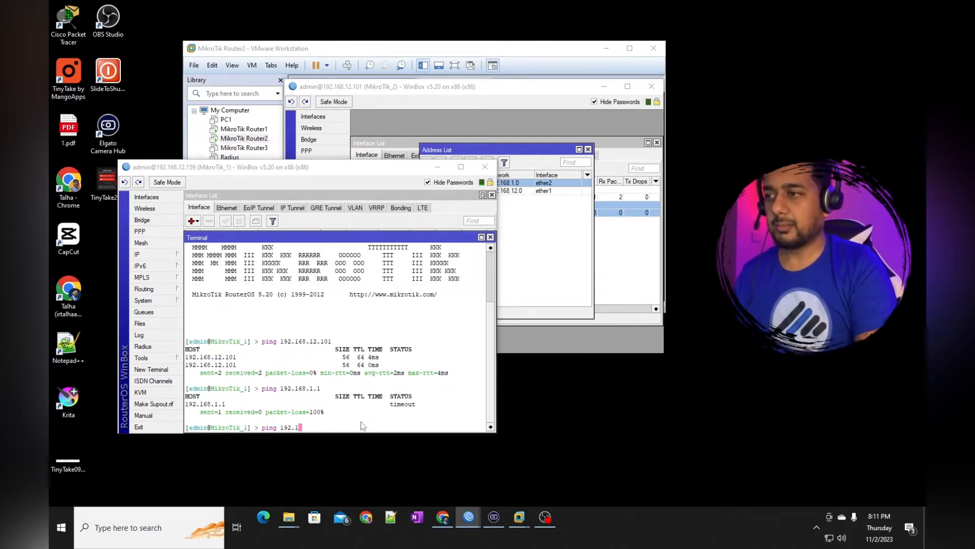
text(72.)
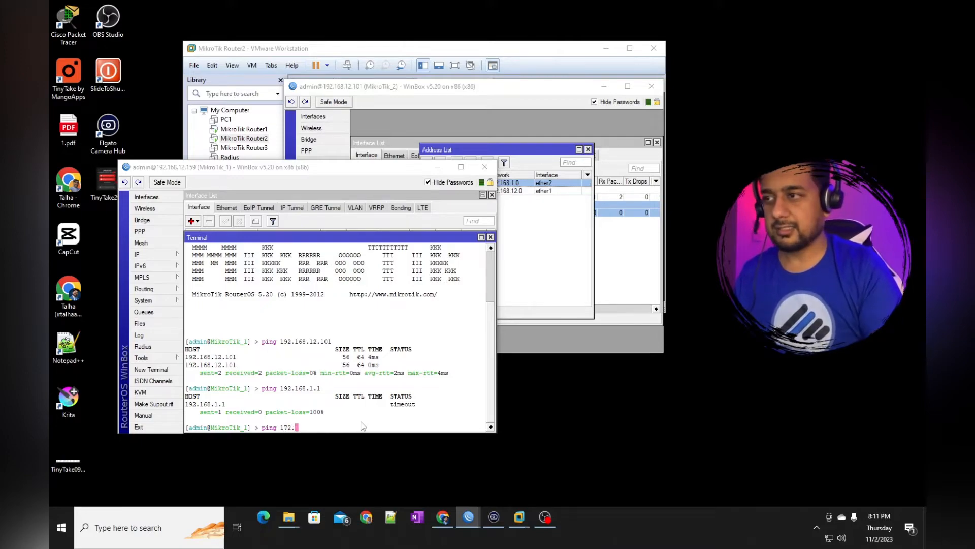
text(16.0.1)
key(Return)
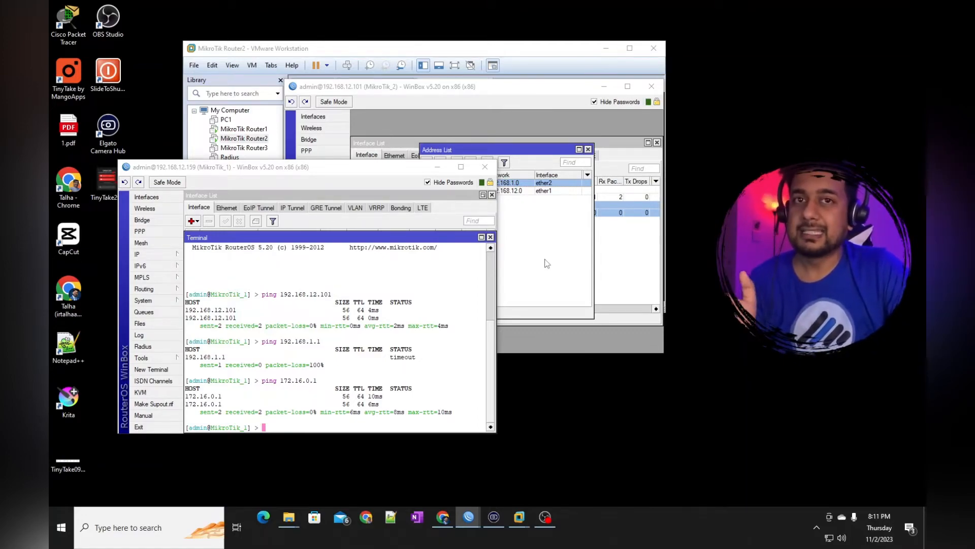
- Start a new route in MikroTik_1's IP route list with destination address 192.168.0.0/24
click(172, 255)
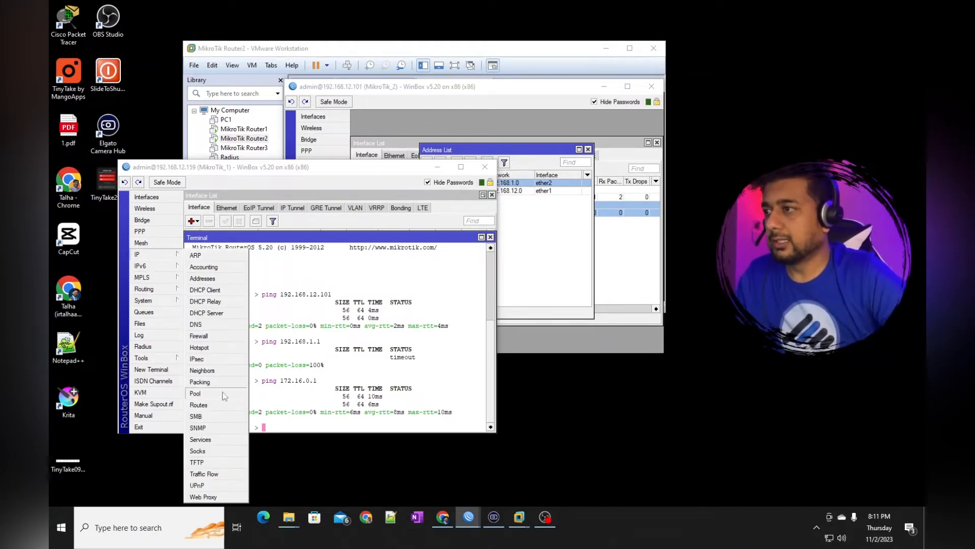
click(213, 404)
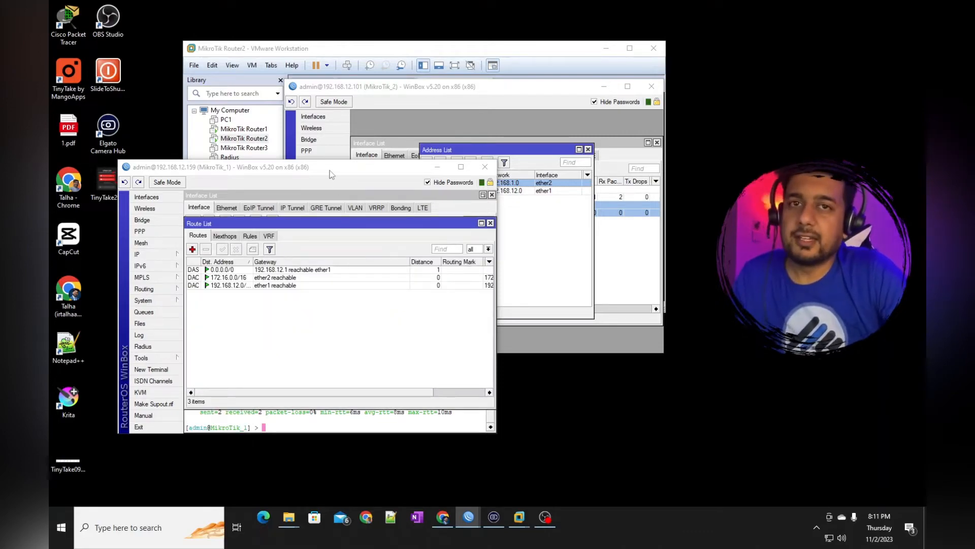
click(192, 248)
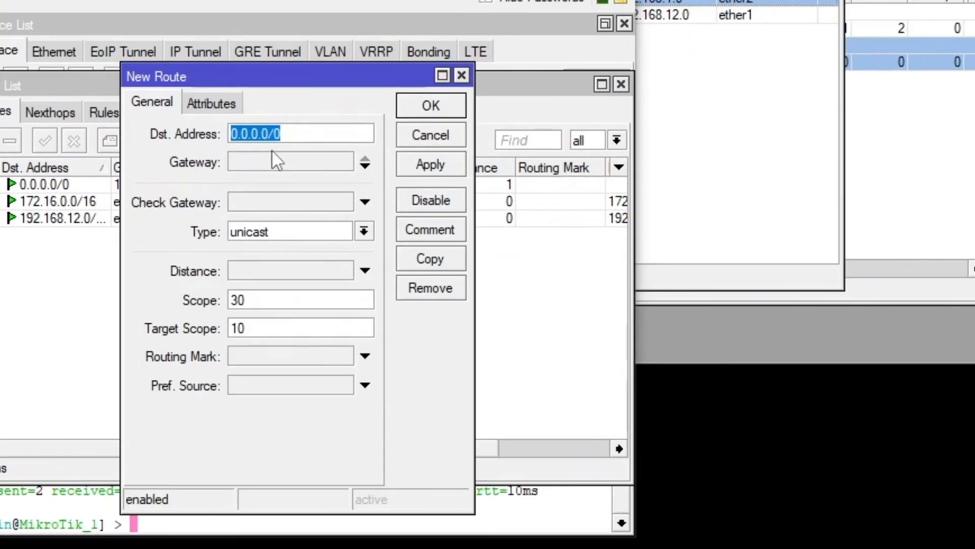
click(308, 137)
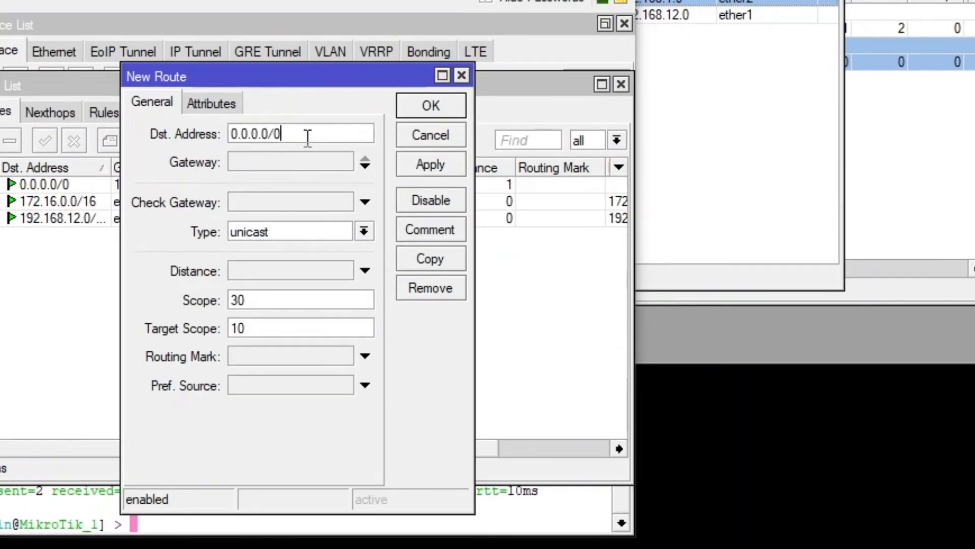
key(Home)
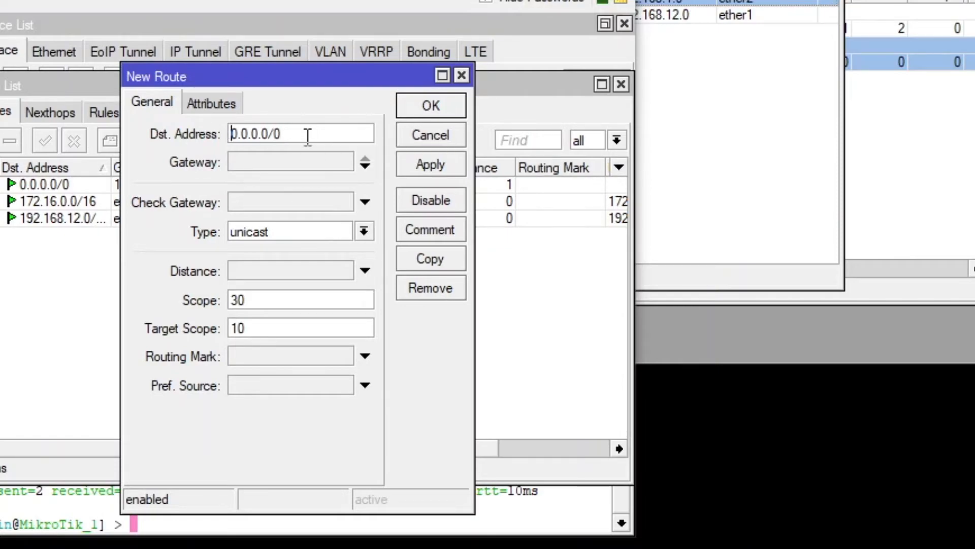
key(shift+Right)
key(shift+Right)
key(shift+Right)
key(shift+Right)
key(shift+Right)
key(shift+Right)
key(shift+Right)
key(shift+Right)
key(shift+Right)
text(192.168.)
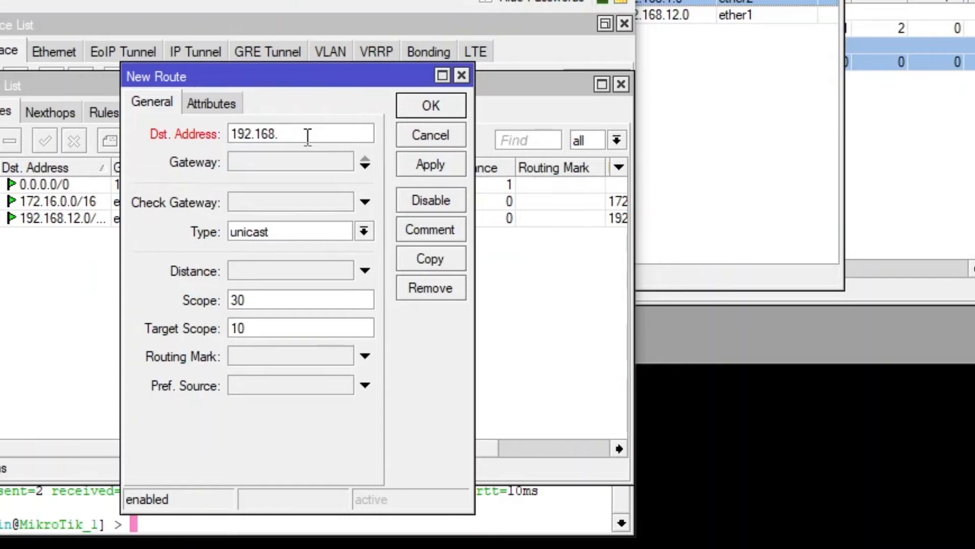
text(0.0/24)
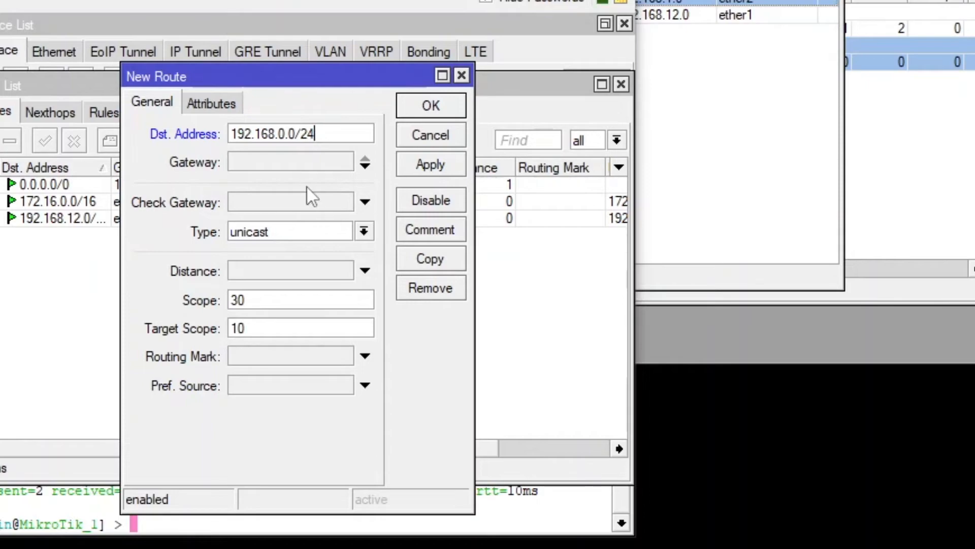
- Set the new route's gateway to 192.168.12.159, apply it and close the route entry
click(287, 161)
text(0.0.0.0)
drag(287, 162, 206, 140)
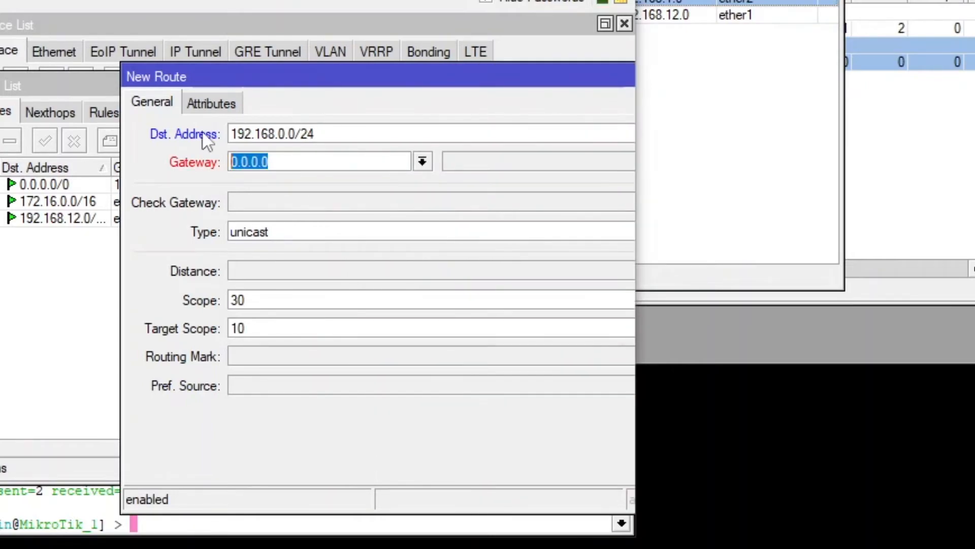
text(192)
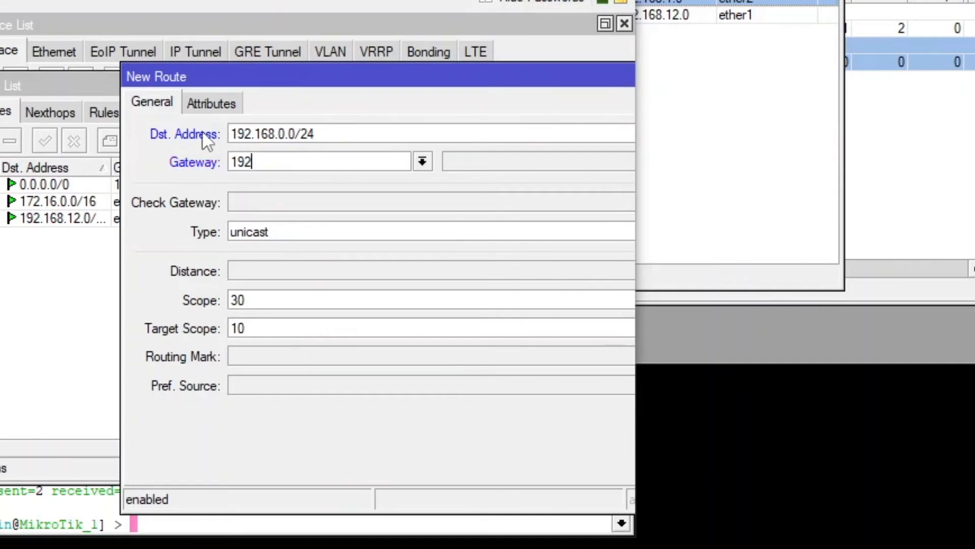
text(.168.)
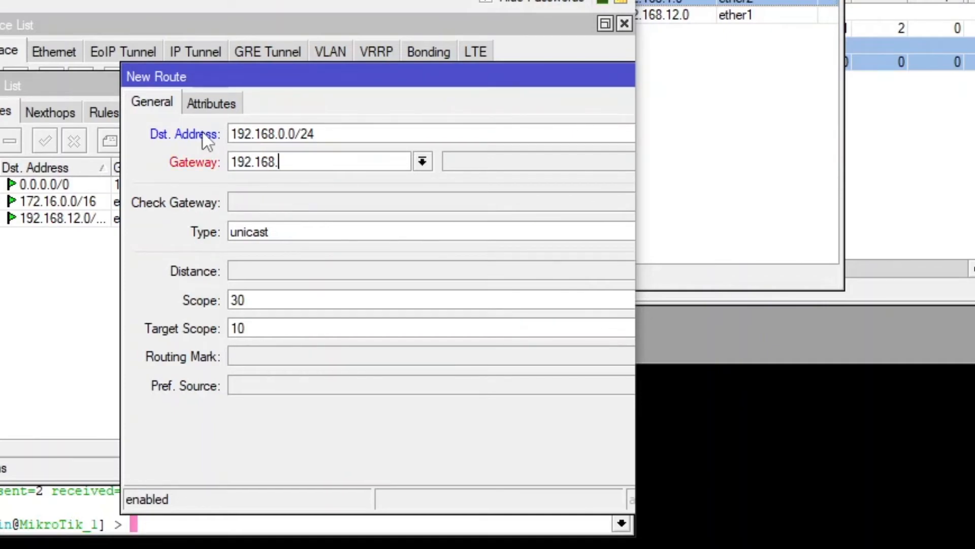
text(12.159)
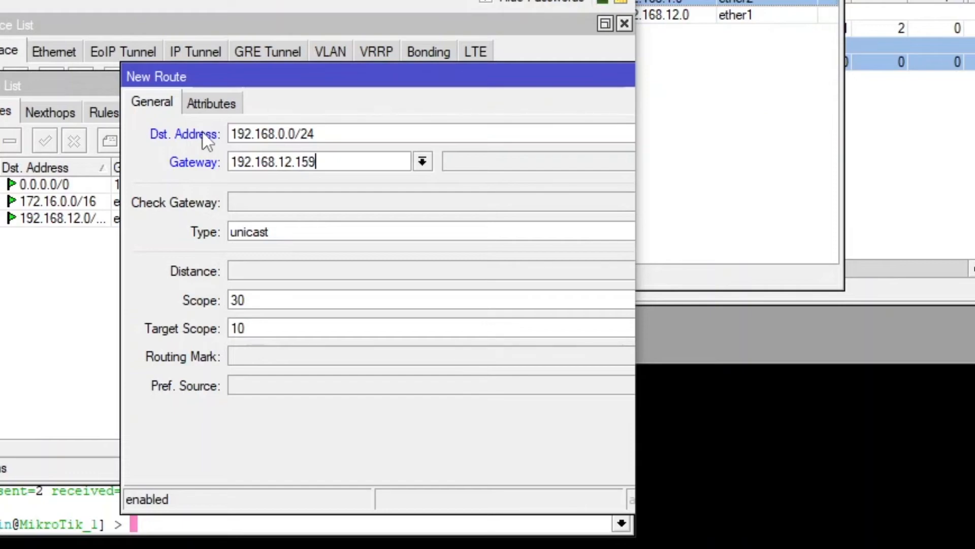
drag(284, 84, 0, 54)
click(544, 146)
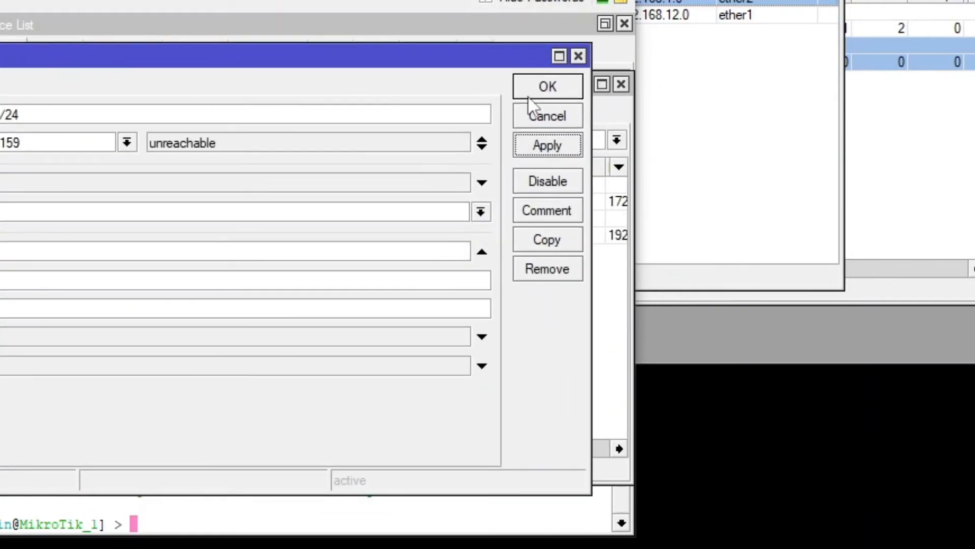
click(532, 91)
- Switch to MikroTik_2 and start a new route in its IP route list with destination address 172.16.0.0/16
click(897, 120)
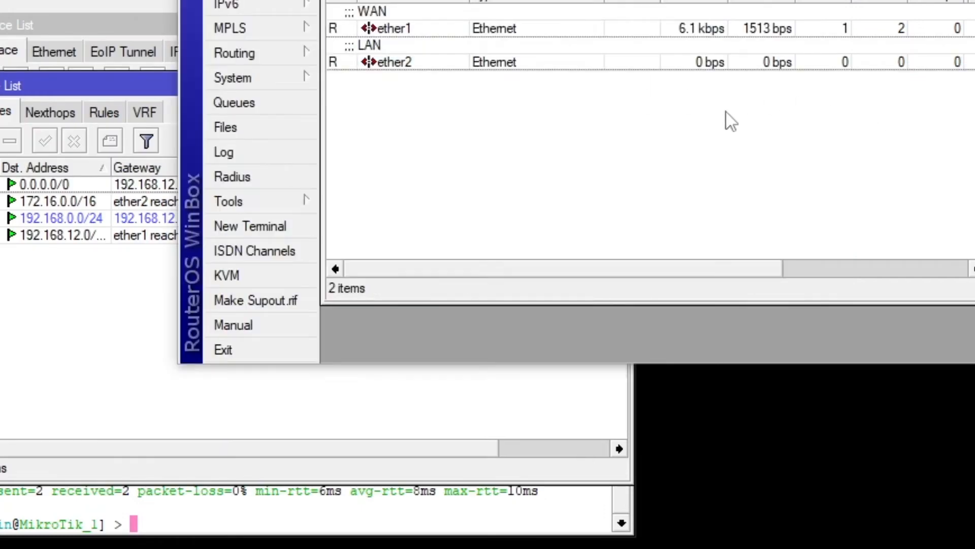
click(271, 0)
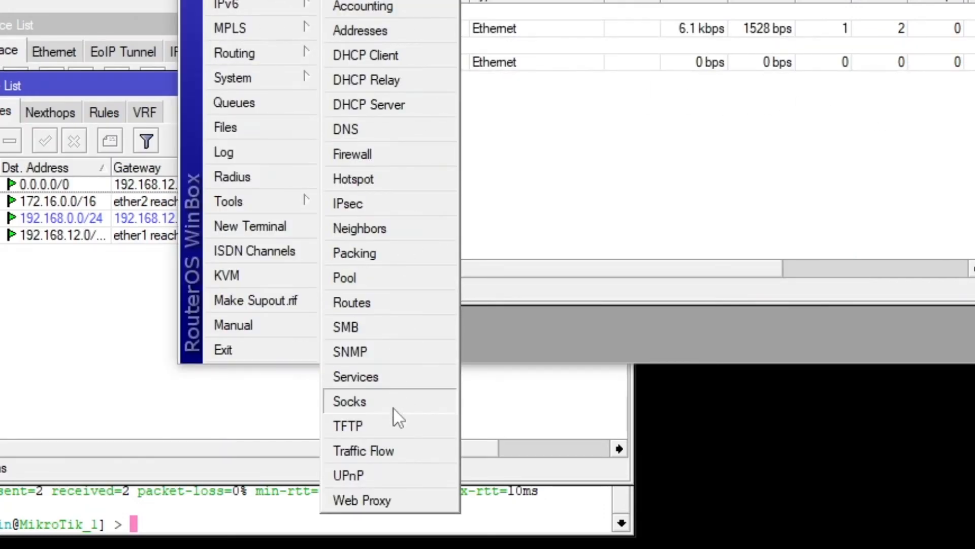
click(384, 302)
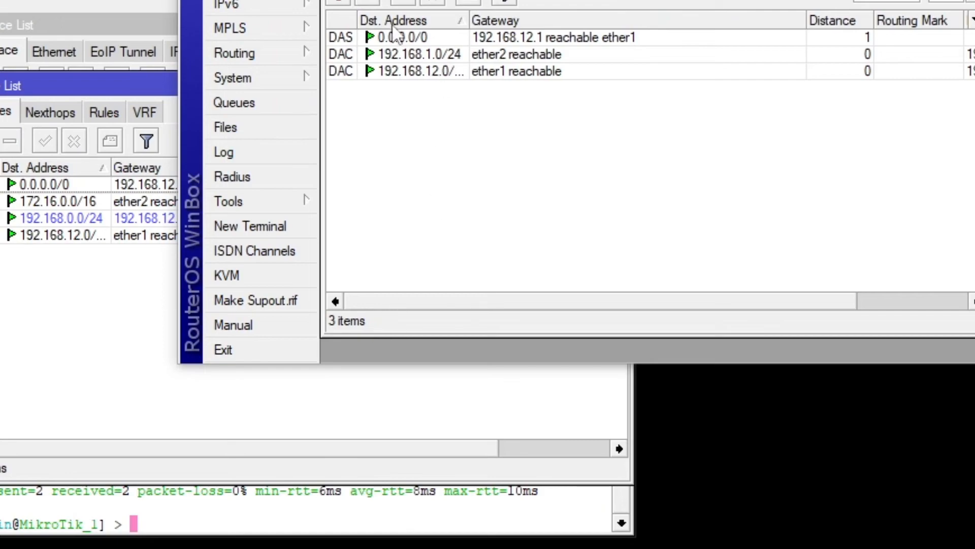
click(338, 2)
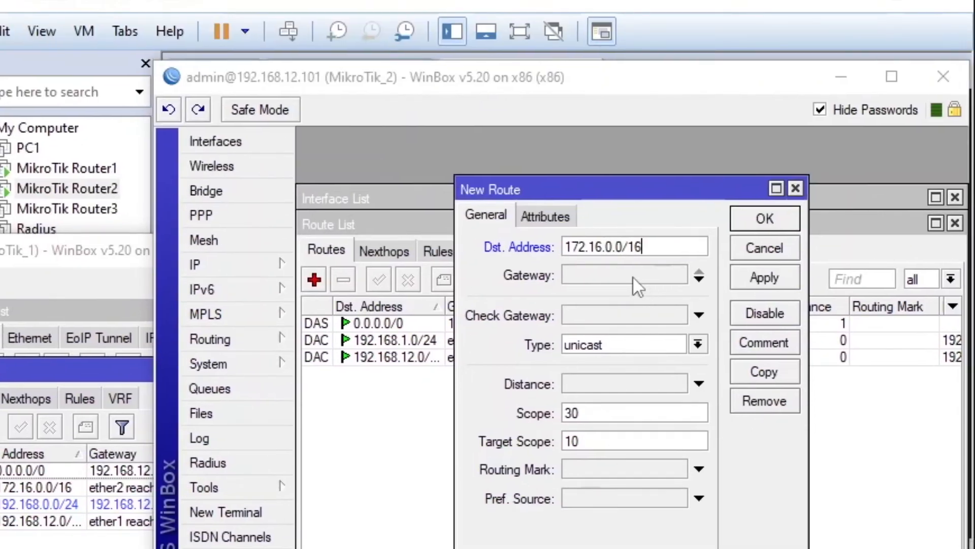
- Set the gateway of MikroTik_2's 172.16.0.0/16 route to 192.168.12.159, apply it and close the route entry
click(633, 278)
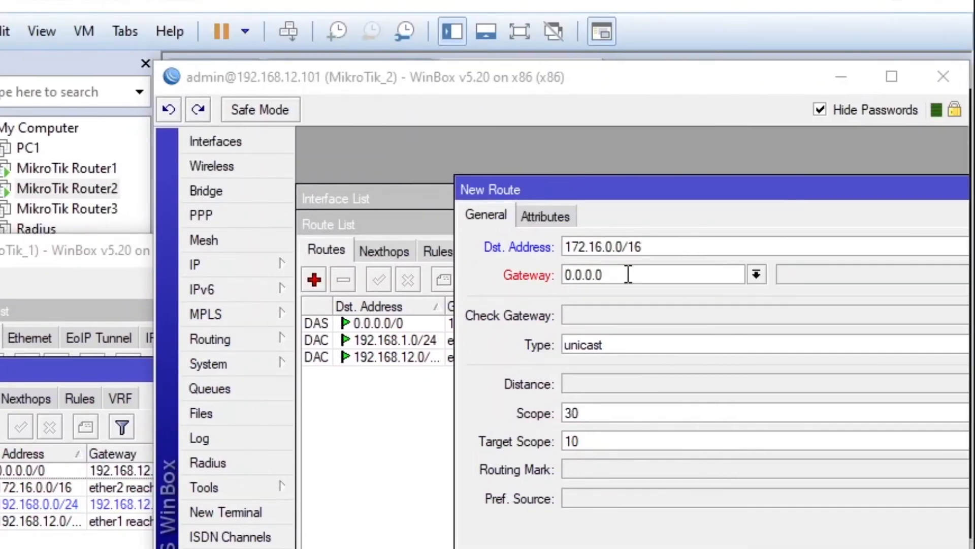
double_click(627, 275)
text(192.168.)
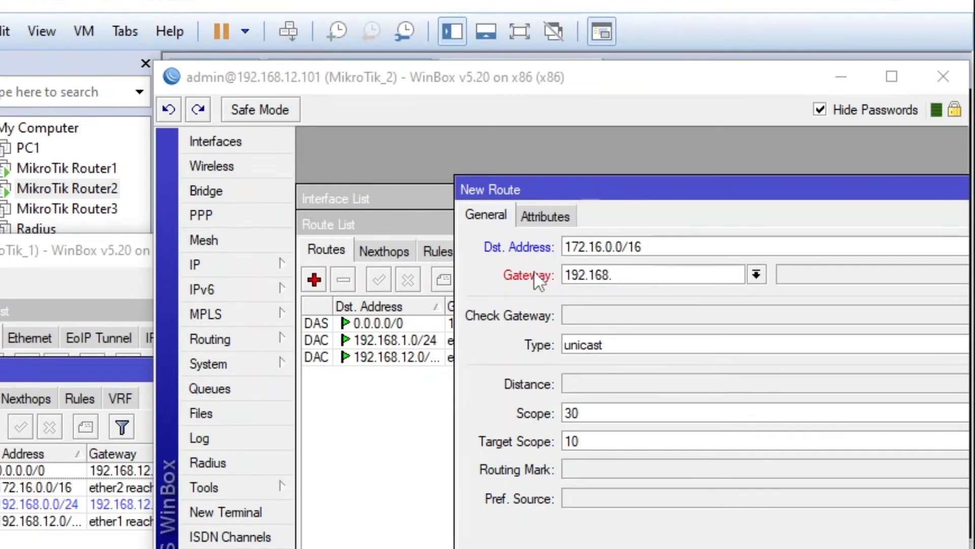
text(12.)
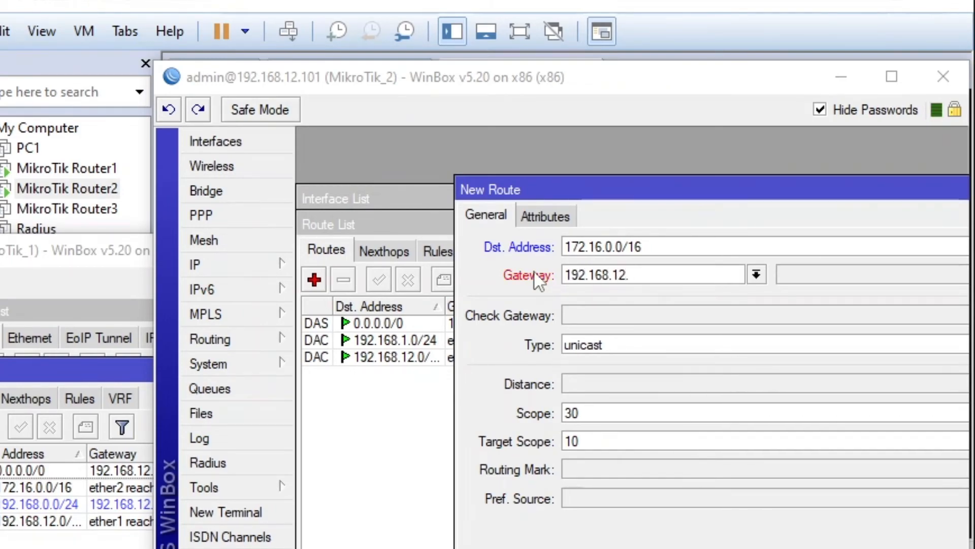
text(159)
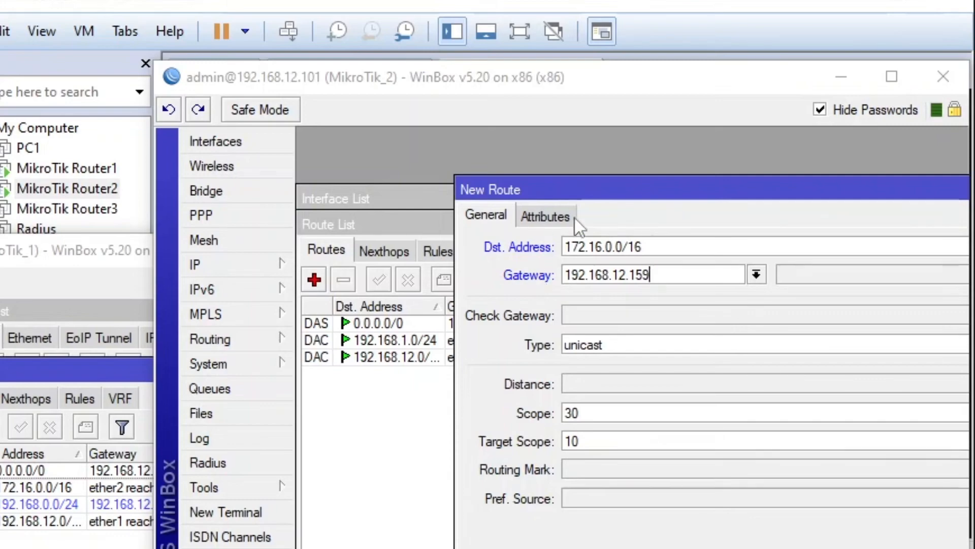
drag(557, 189, 327, 174)
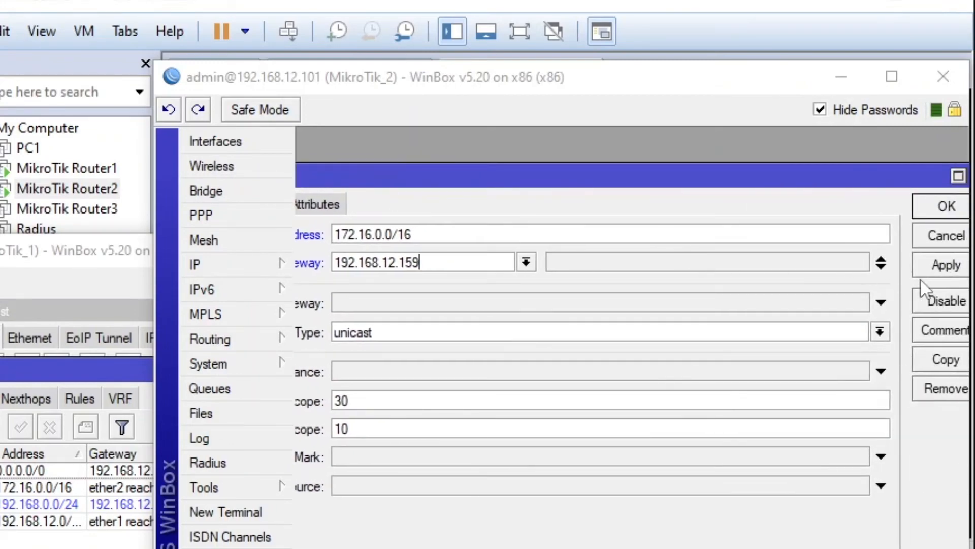
click(940, 266)
click(946, 208)
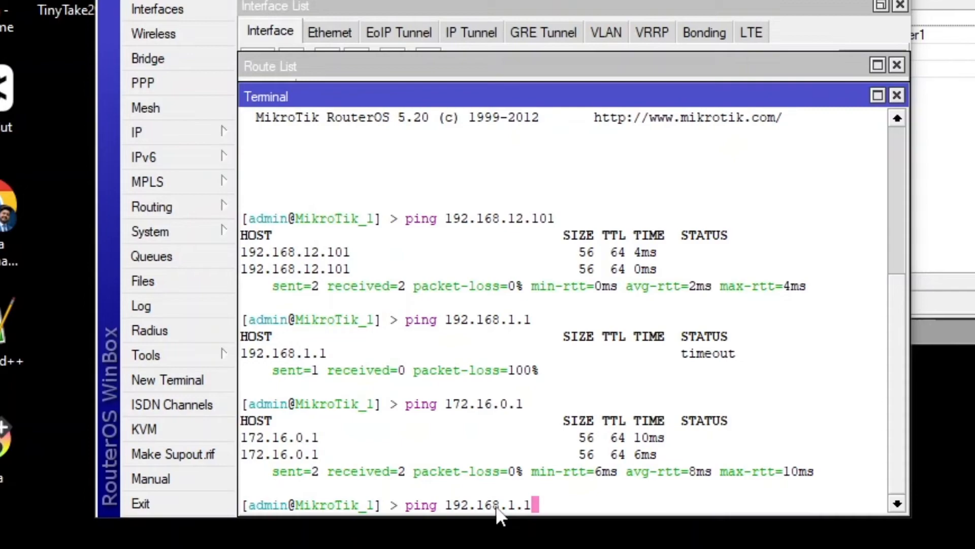
- Retest the routing from the MikroTik_1 terminal by pinging 192.168.1.1, stopping it, and running and stopping a recalled ping
key(Return)
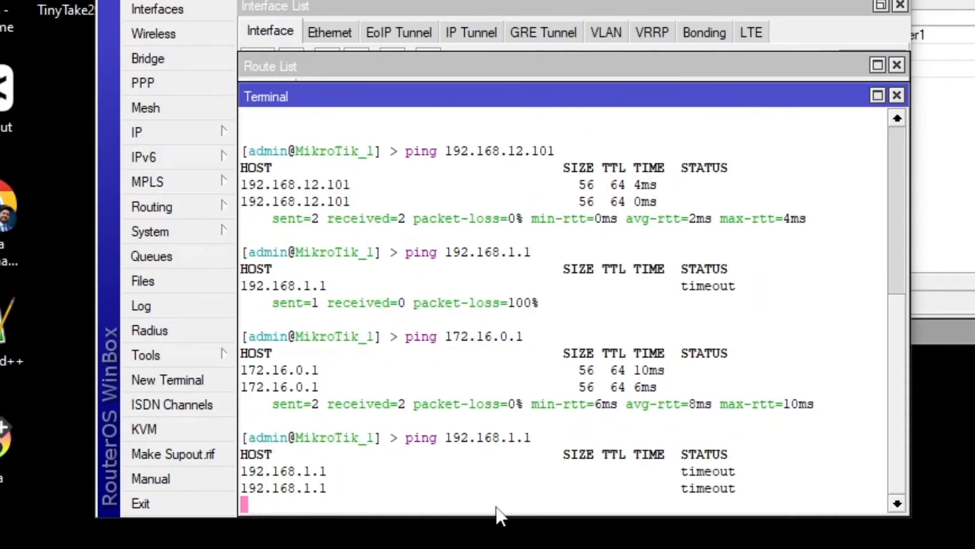
key(ctrl+c)
key(Up)
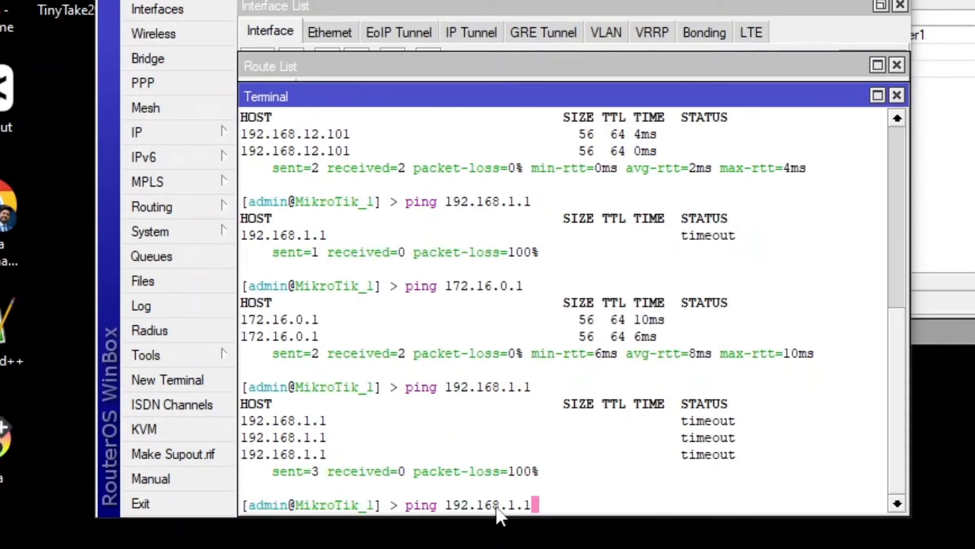
key(Up)
key(Return)
key(ctrl+c)
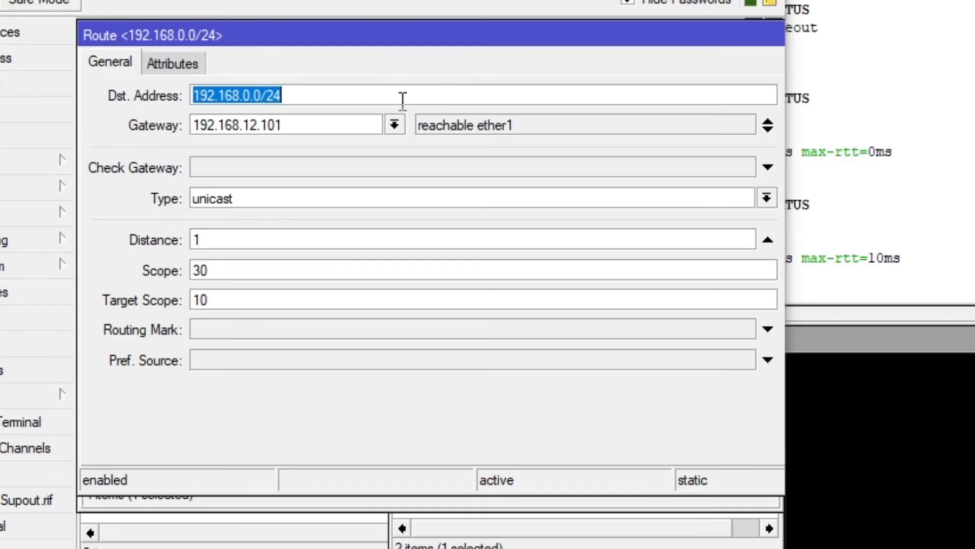
- Correct the destination address of MikroTik_1's 192.168.0.0/24 static route to 192.168.1.0/24, apply it and close the entry
click(402, 100)
key(Left)
key(Left)
key(Left)
key(Left)
key(Left)
key(Left)
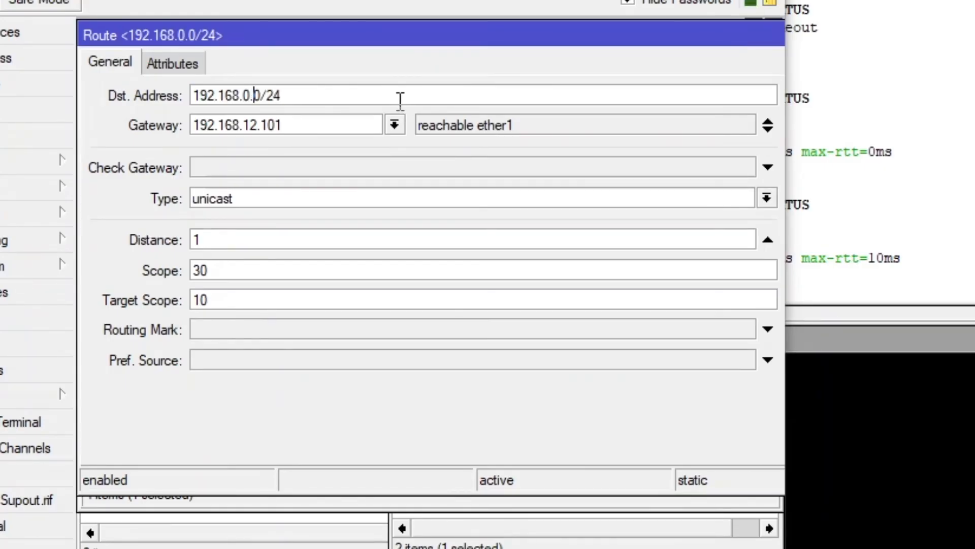
key(Delete)
key(Delete)
text(1.)
drag(507, 44, 407, 39)
click(736, 128)
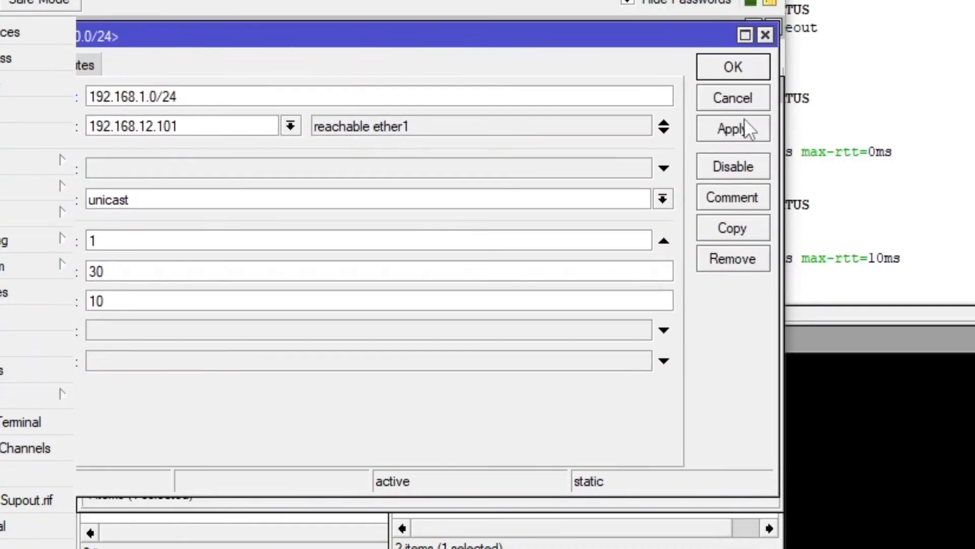
click(712, 58)
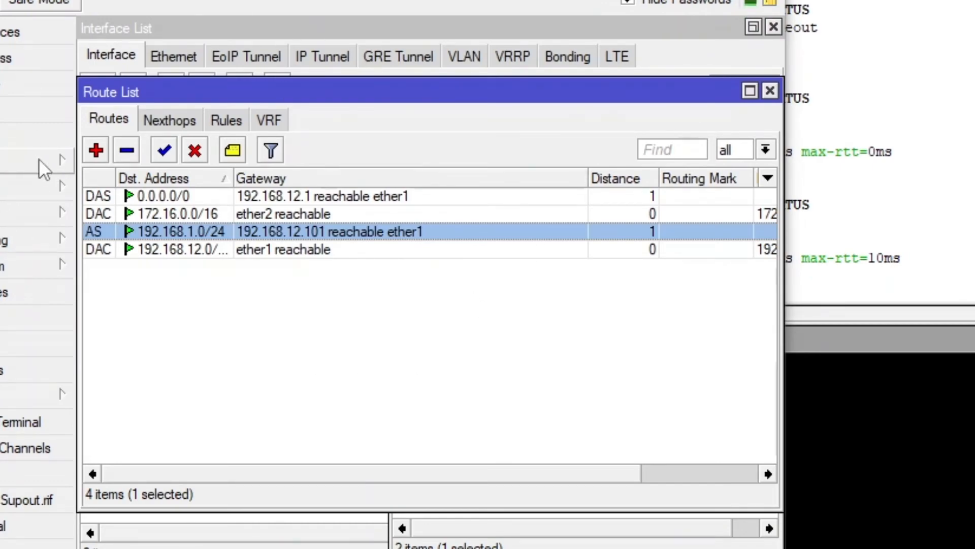
- Open a new terminal on MikroTik_1 and ping 192.168.1.1 and 172.16.0.1, stopping each ping after two replies
click(22, 422)
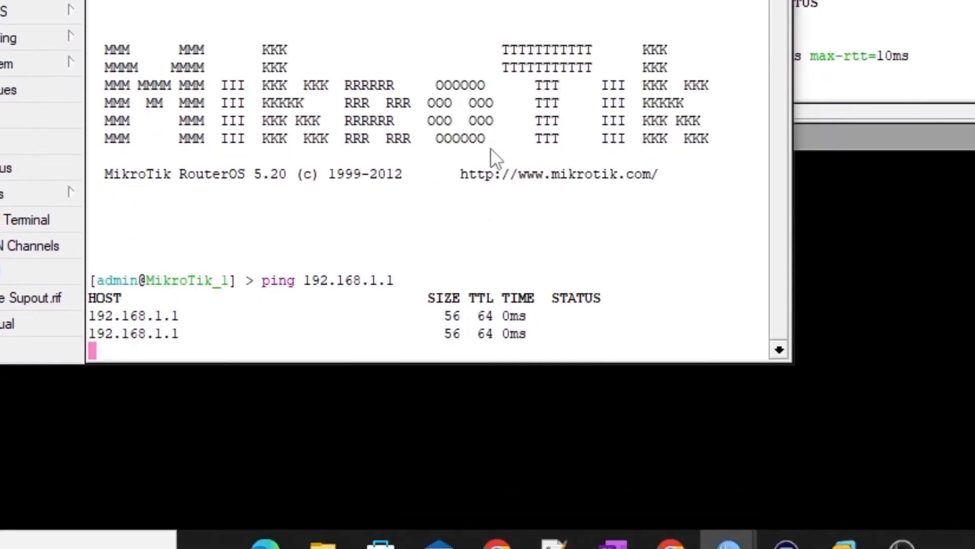
key(ctrl+c)
text(ping 172.16.0.1)
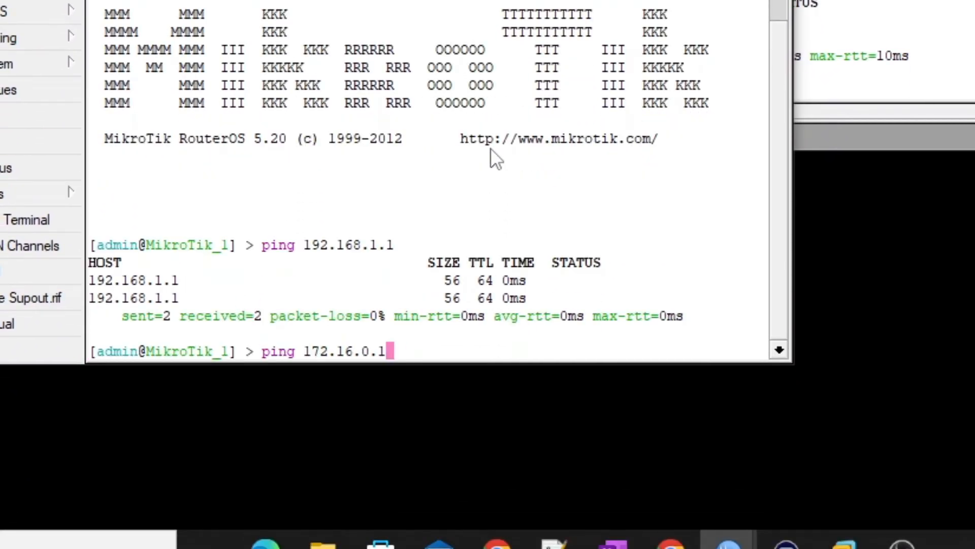
key(Return)
key(ctrl+c)
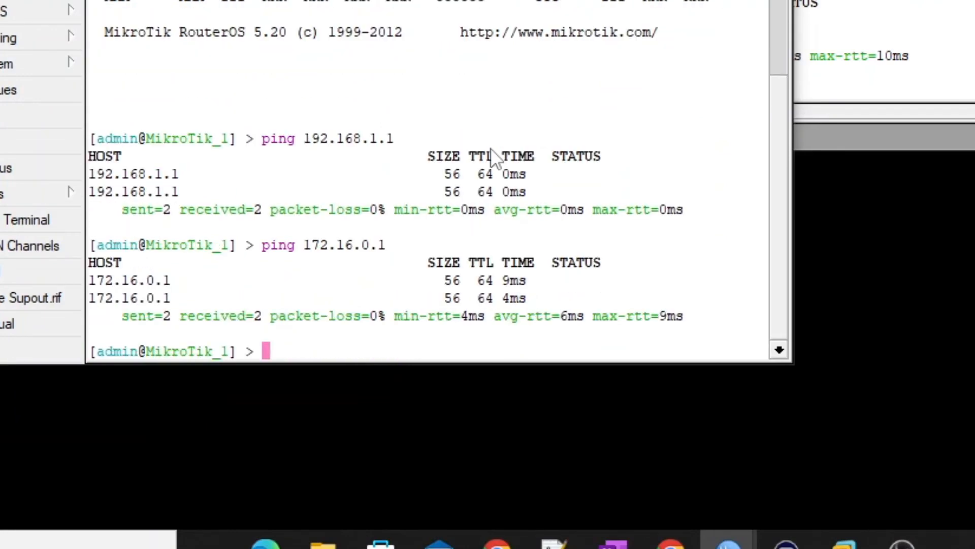